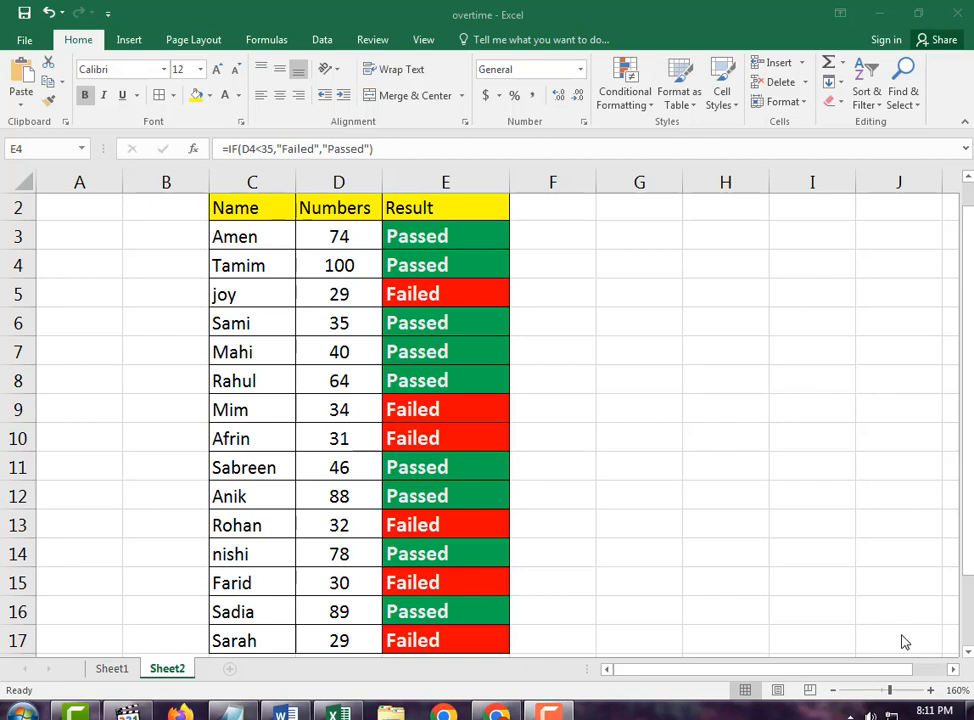
Set the mark in cell D8 of the Numbers column to 33.
click(355, 326)
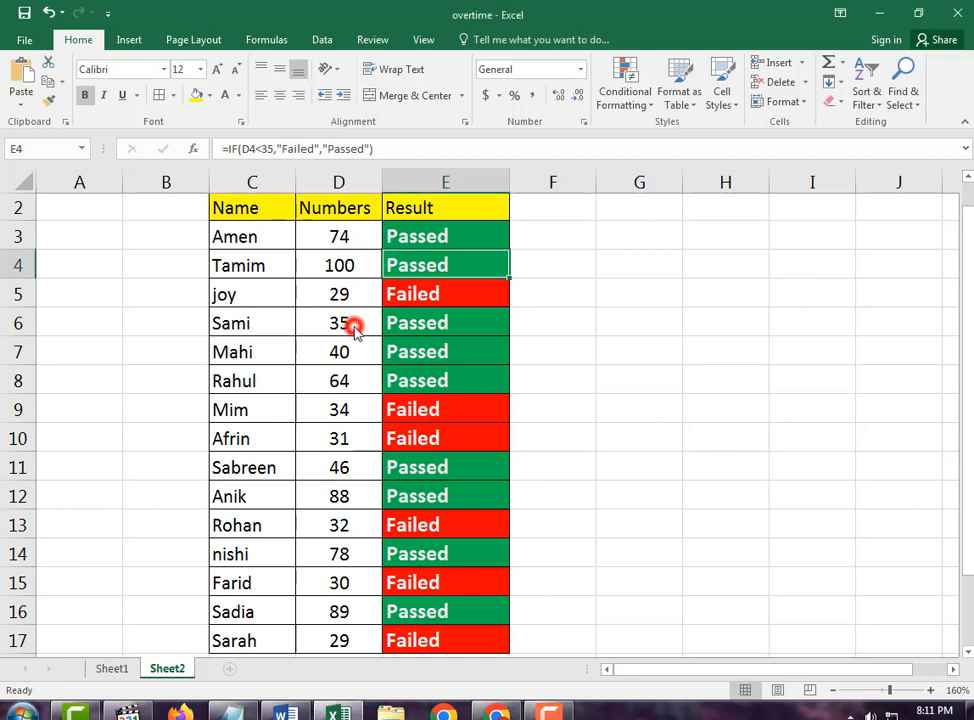
click(355, 326)
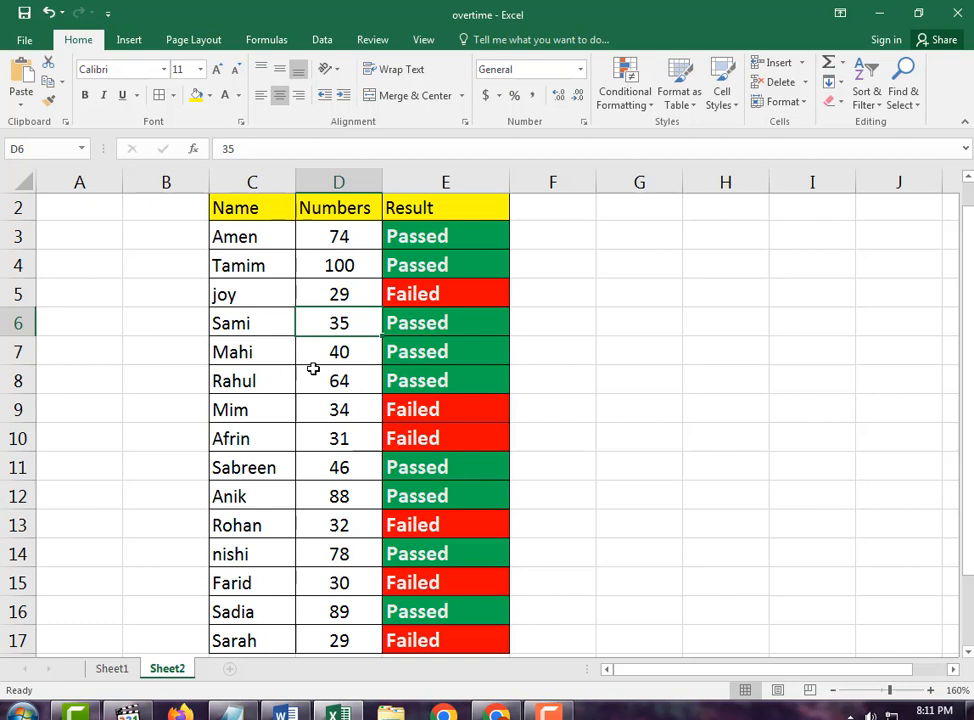
click(360, 382)
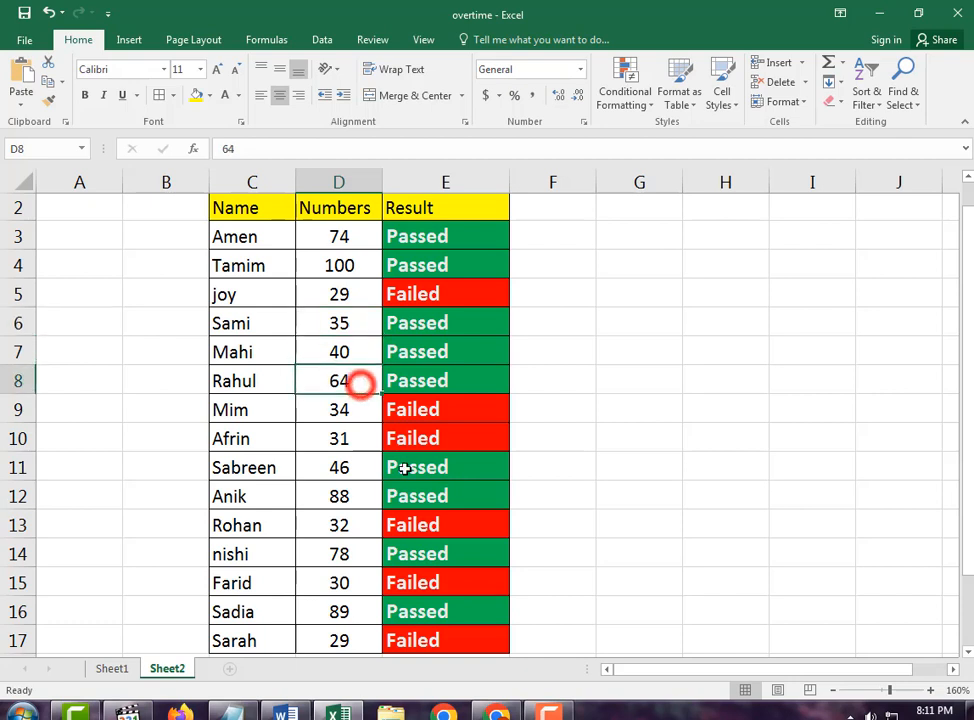
text(33)
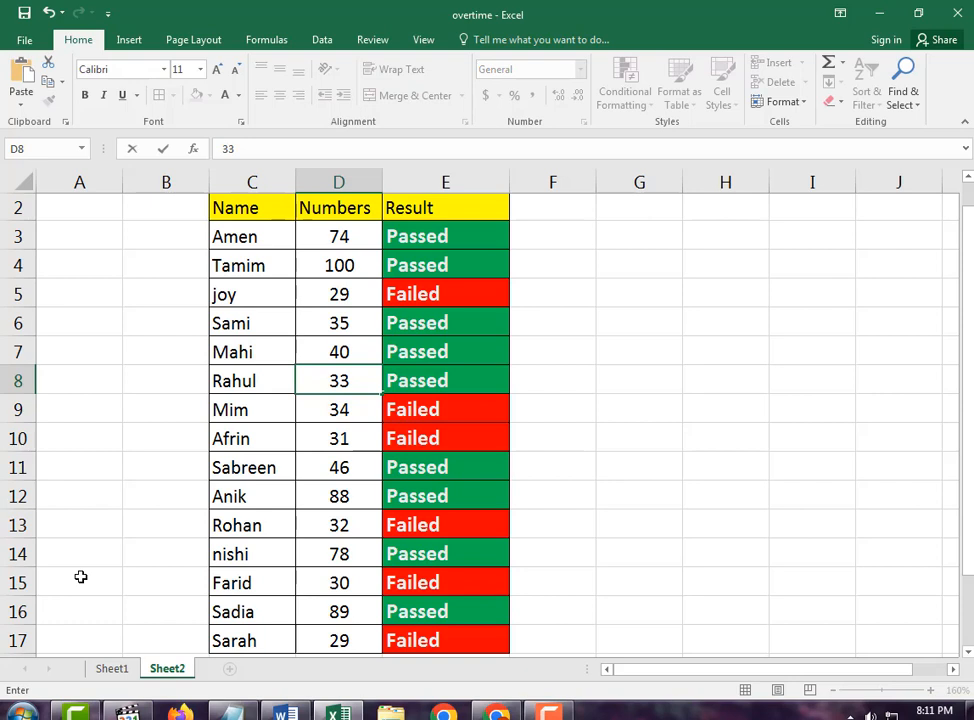
key(Return)
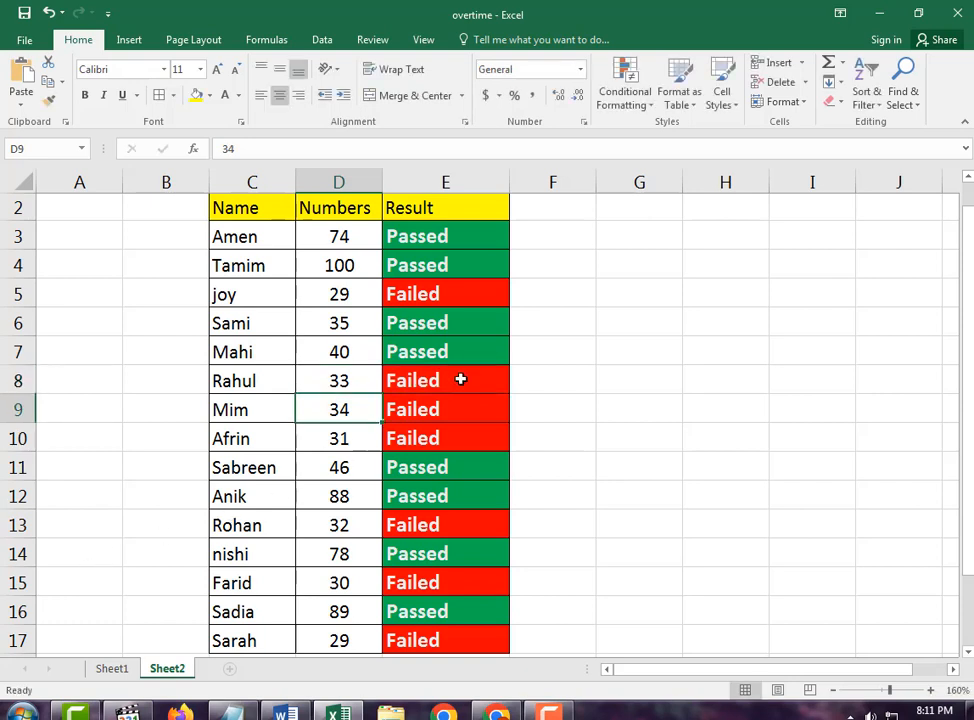
Set the mark in cell D5 of the Numbers column to 45.
click(339, 294)
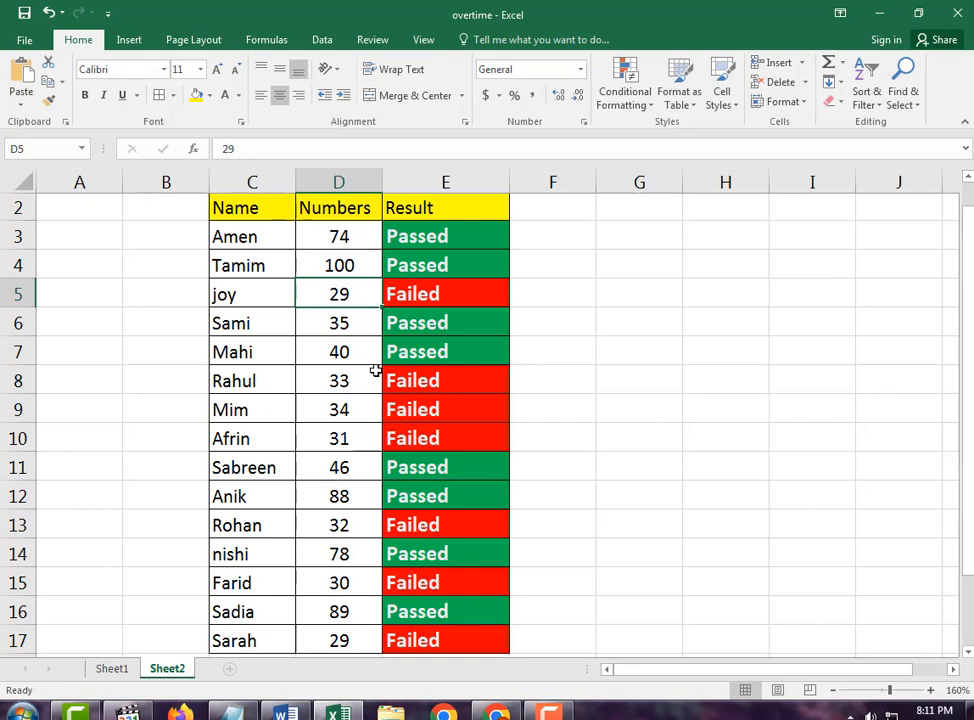
text(45)
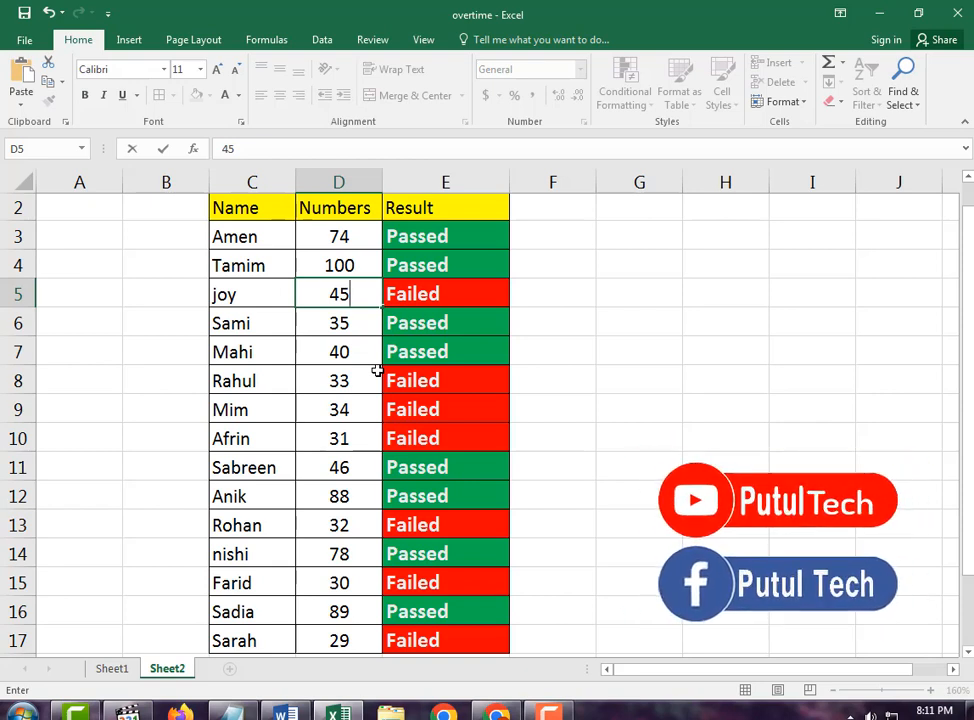
key(Return)
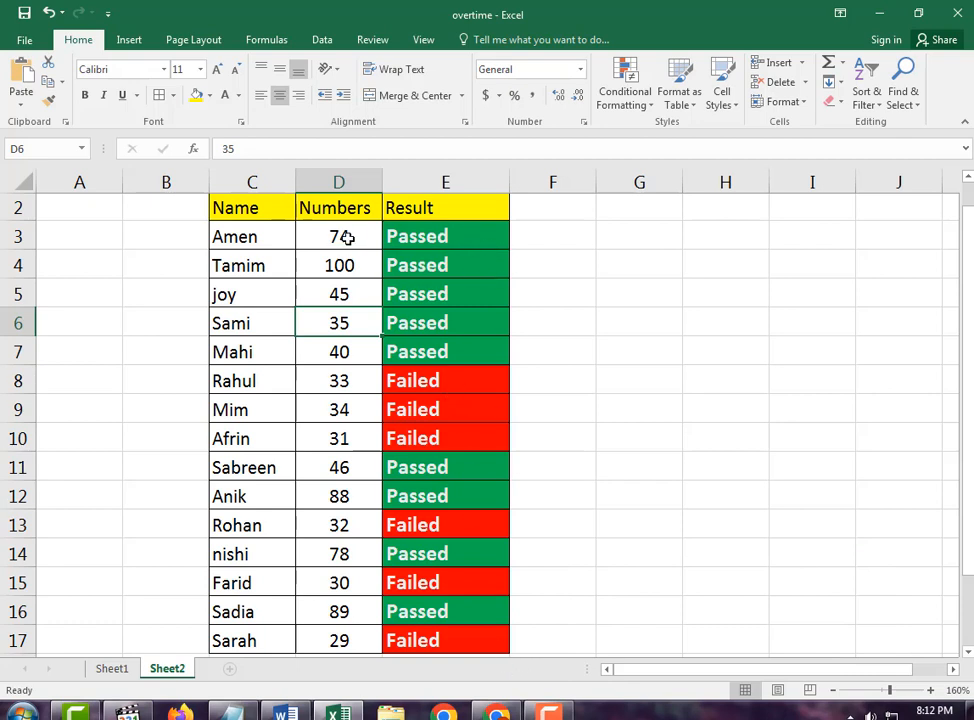
Widen column F and fill the Result header from E2 across into F2.
drag(428, 237, 441, 587)
click(550, 233)
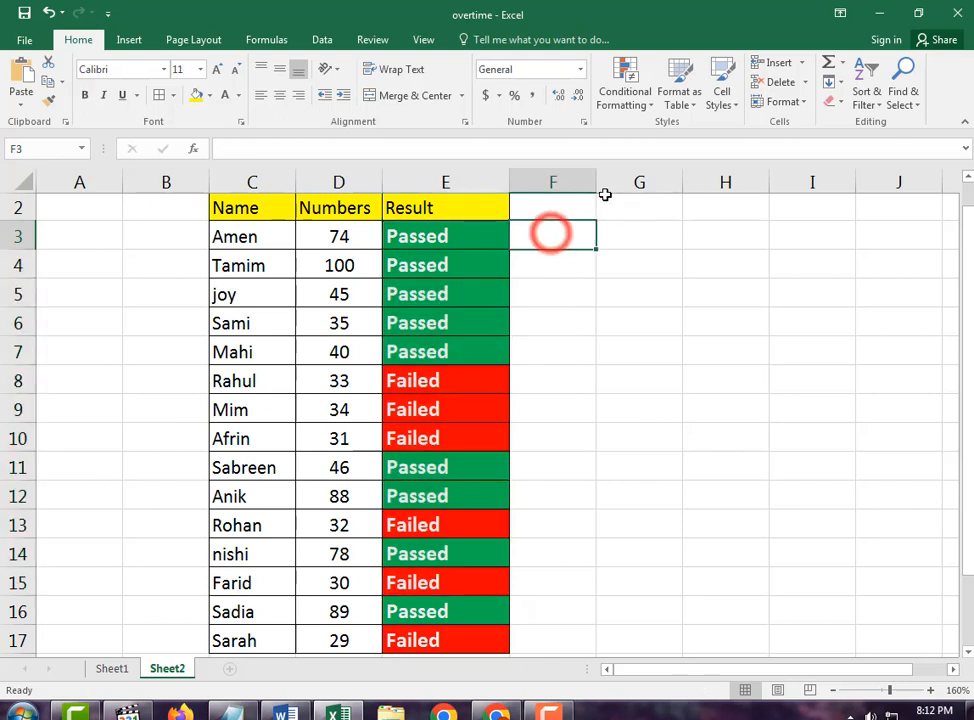
drag(600, 185, 632, 183)
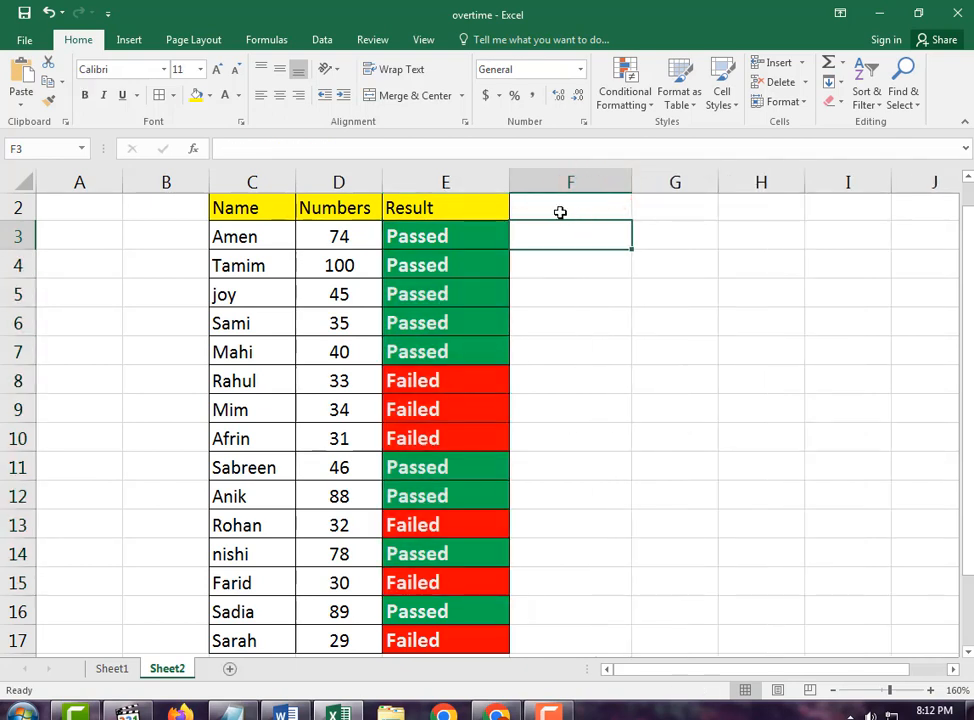
click(463, 207)
drag(510, 222, 600, 210)
Start an IF formula in cell F3 with the logical test D3<35.
click(583, 239)
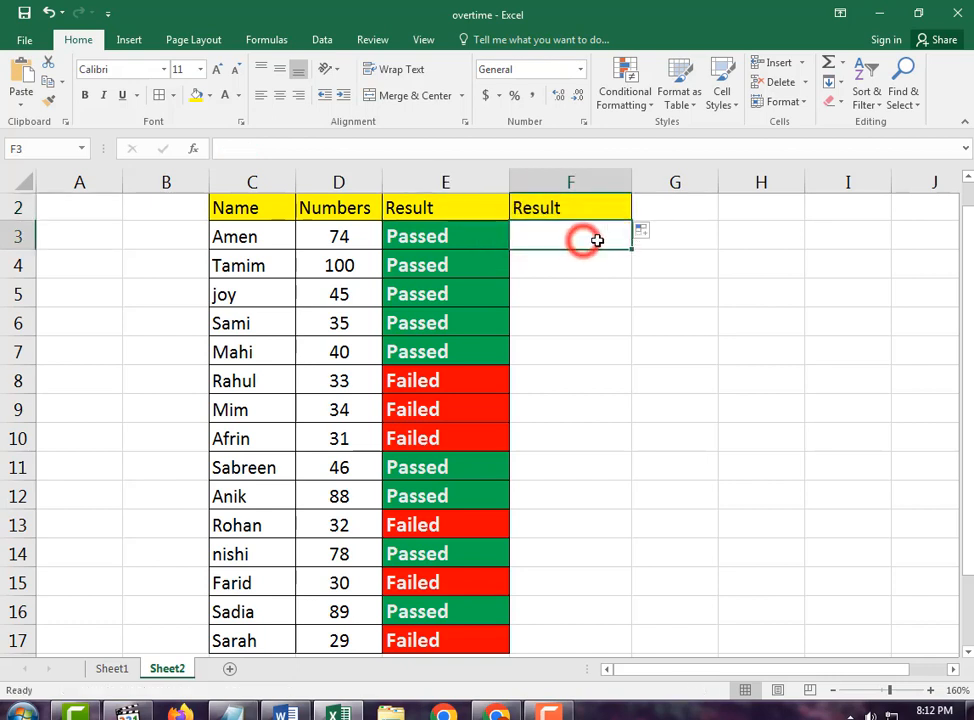
click(596, 237)
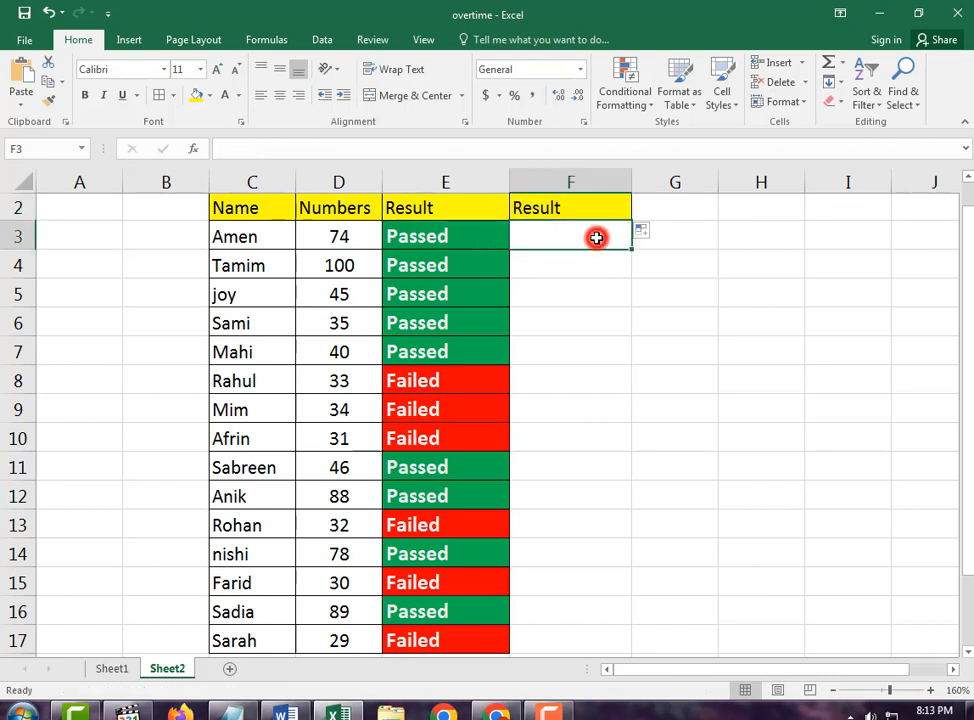
text(=)
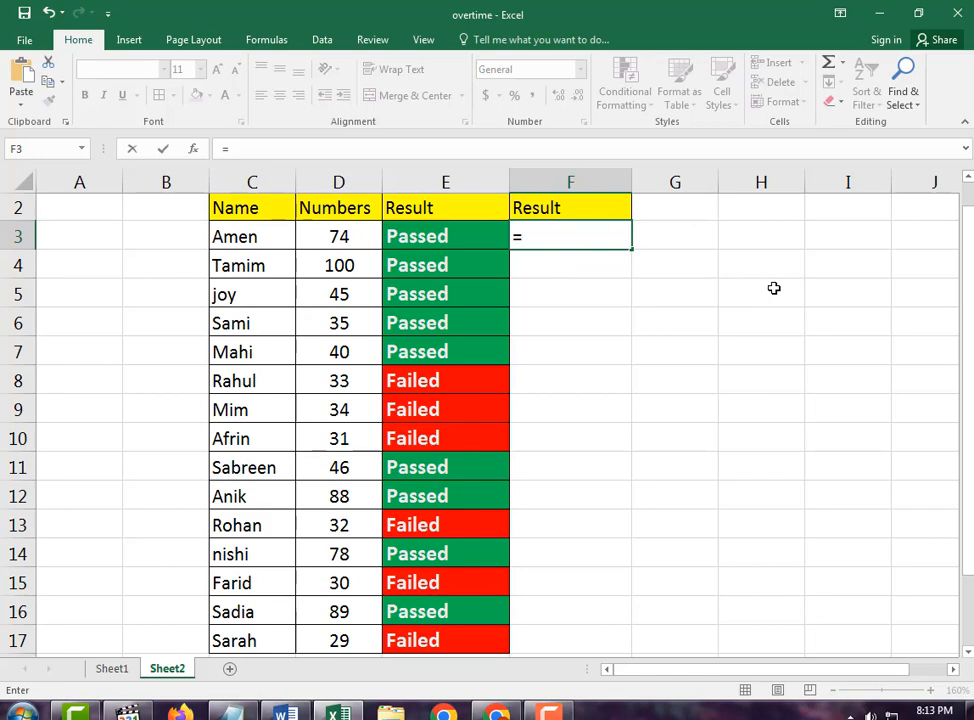
text(if)
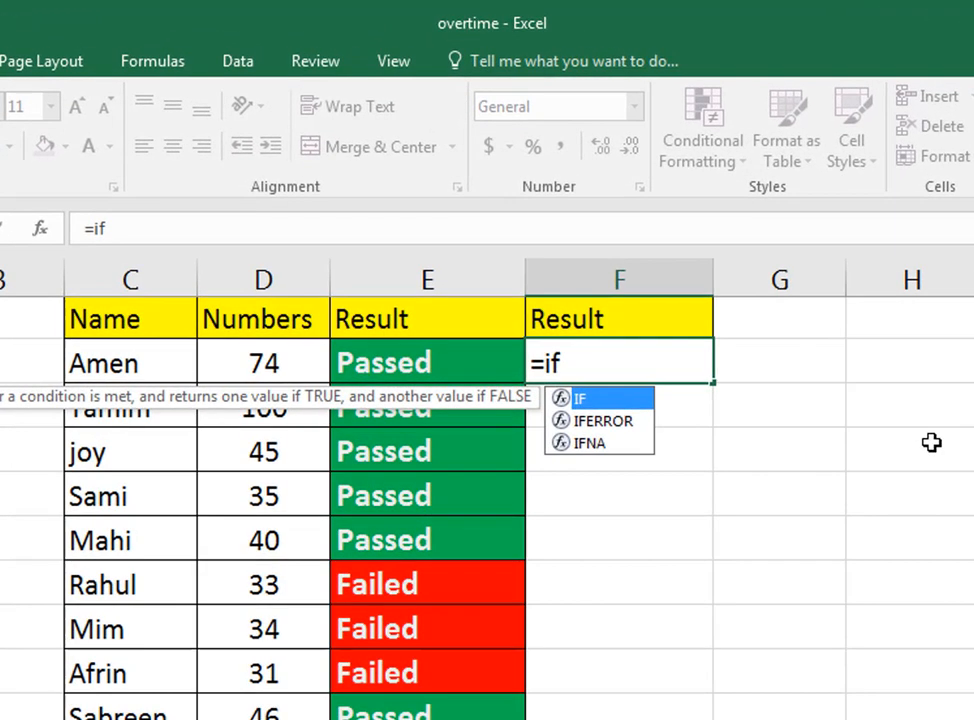
key(Tab)
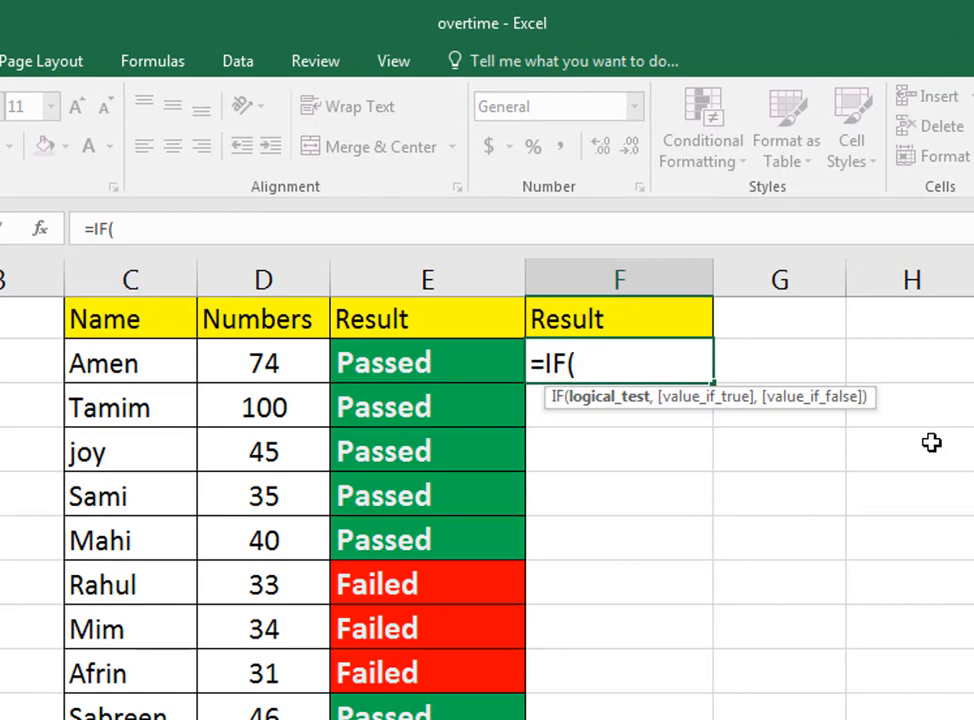
click(289, 363)
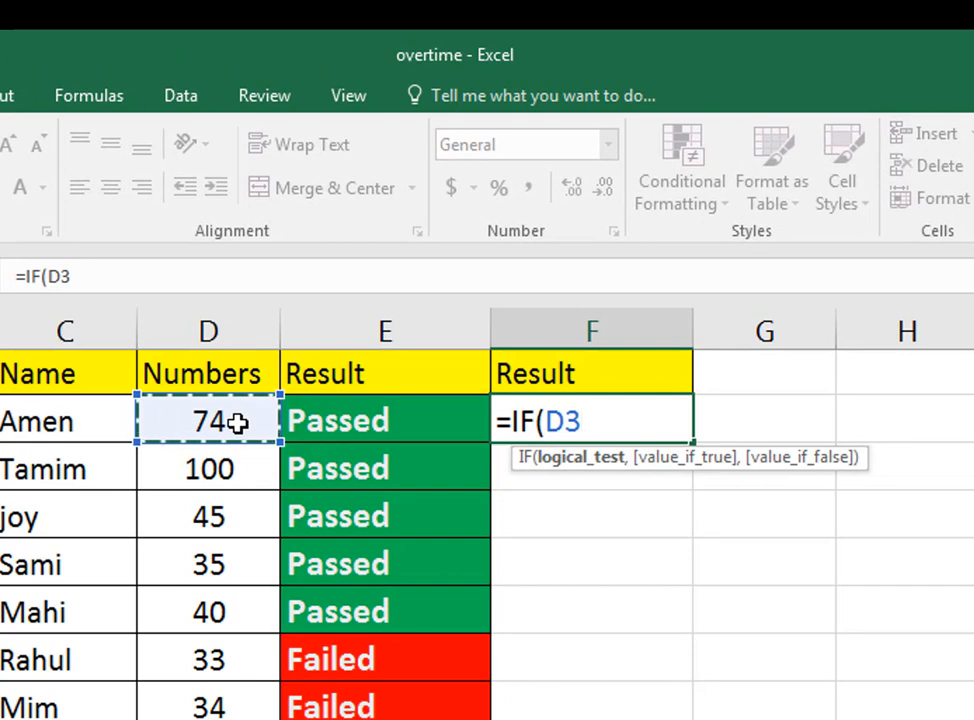
text(<)
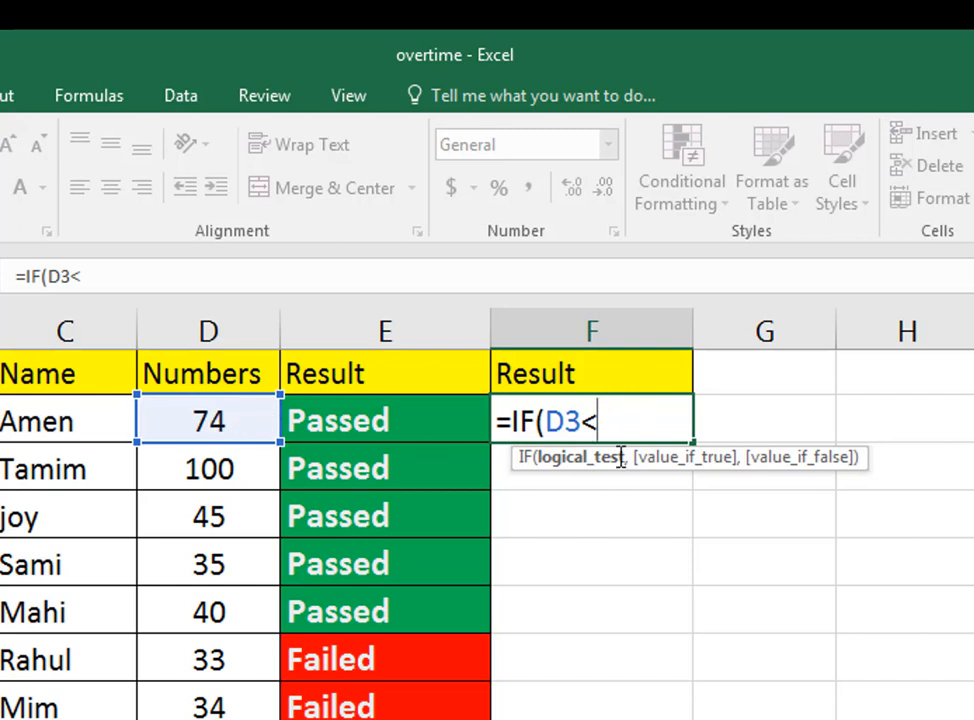
text(35)
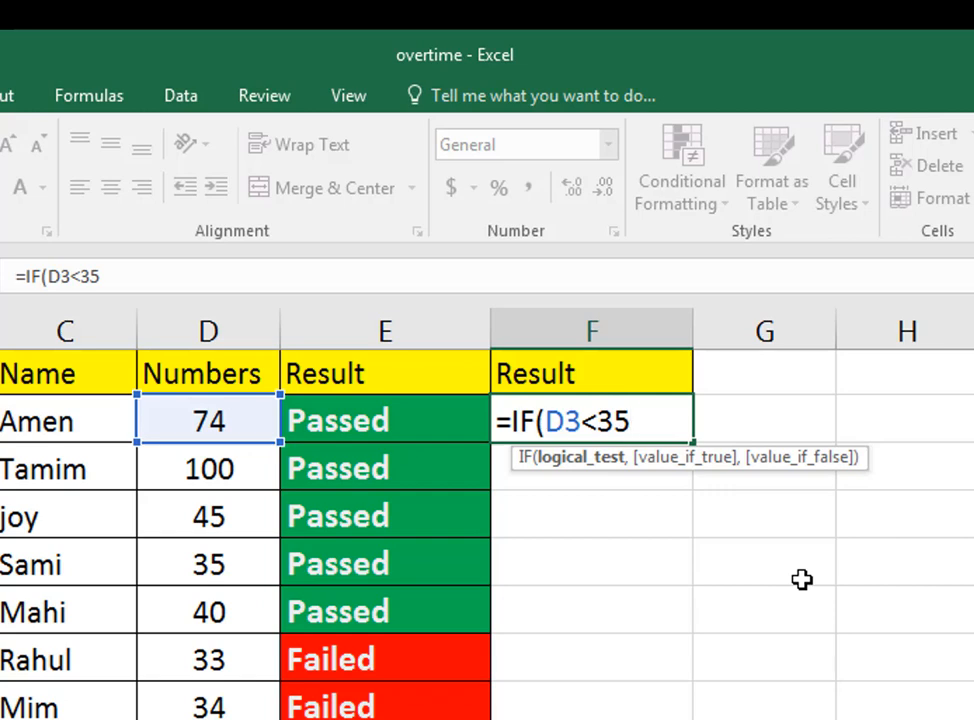
Complete the F3 formula with "Failed" and "Passed" as its two results and try to enter it as =IF(D3<35"Failed","Passed").
text(")
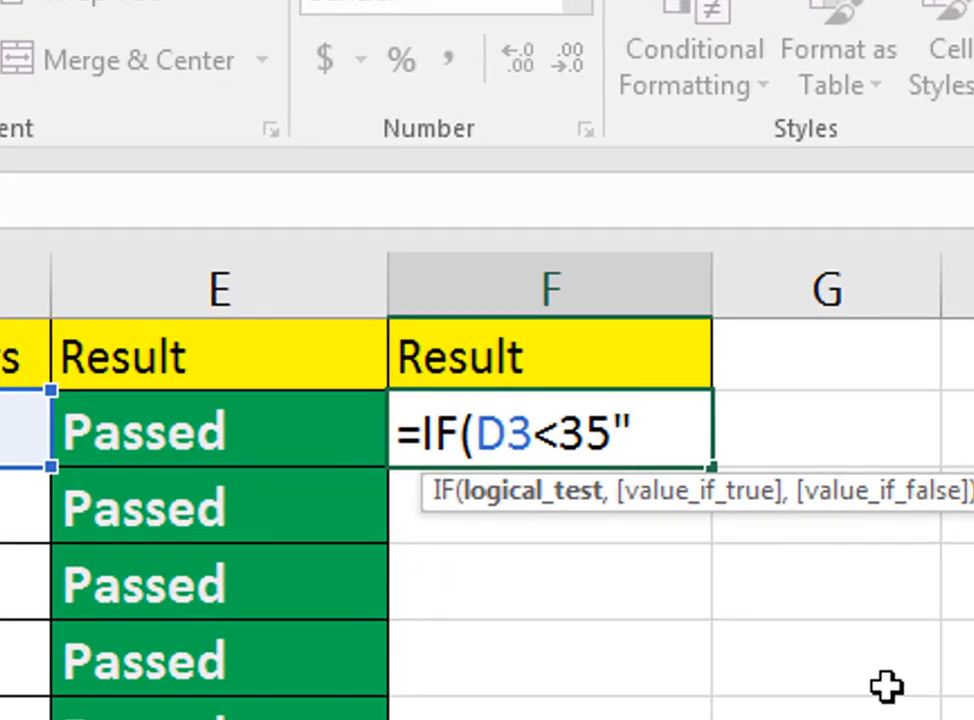
text(Fail)
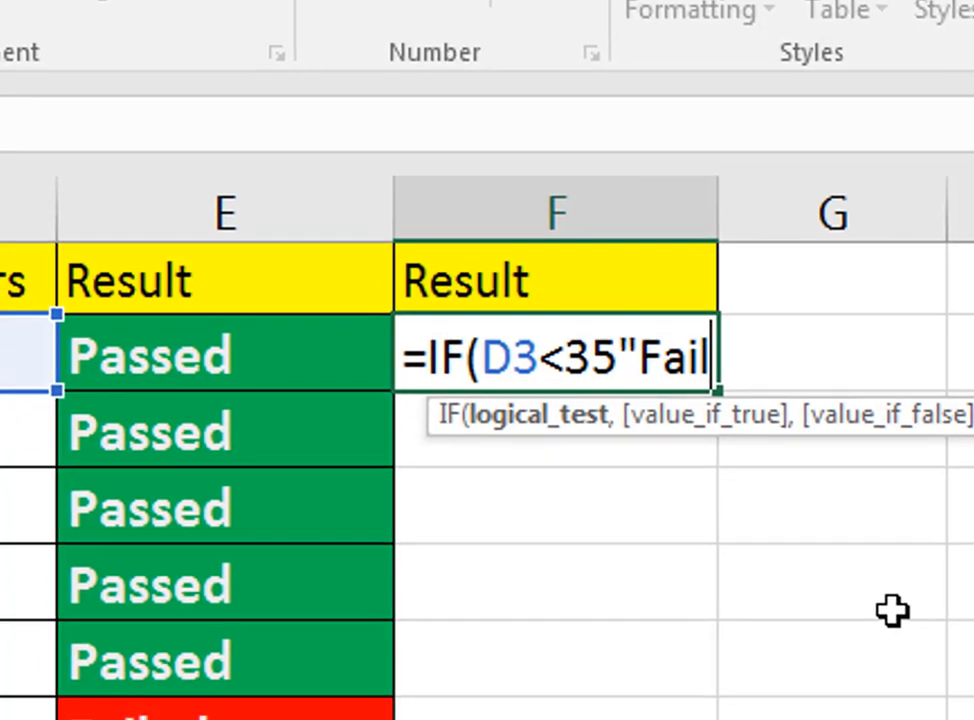
text(ed)
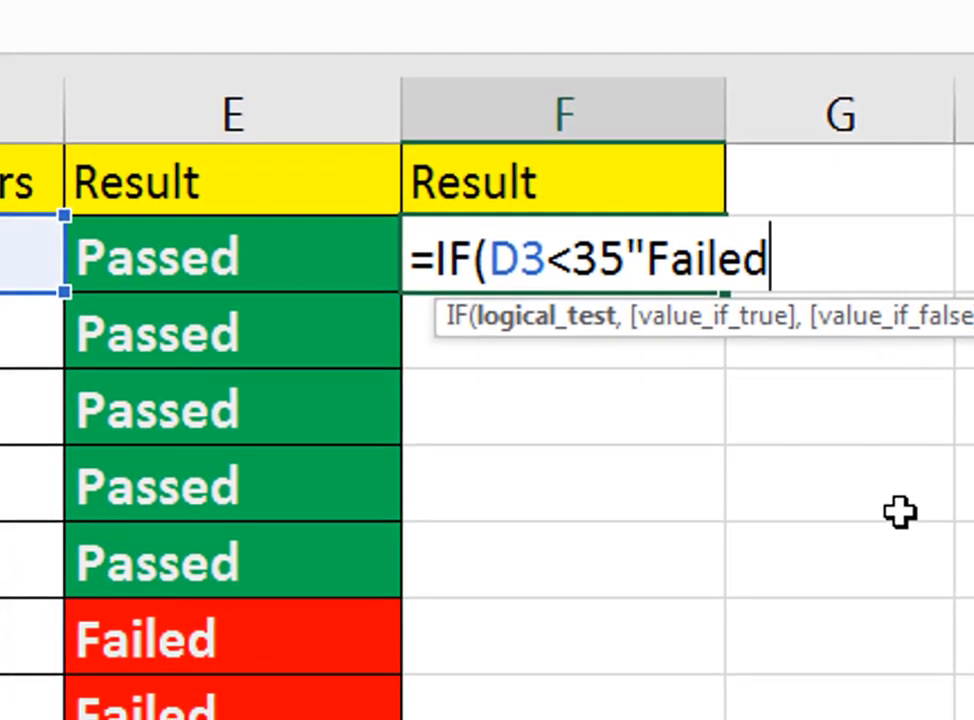
text(")
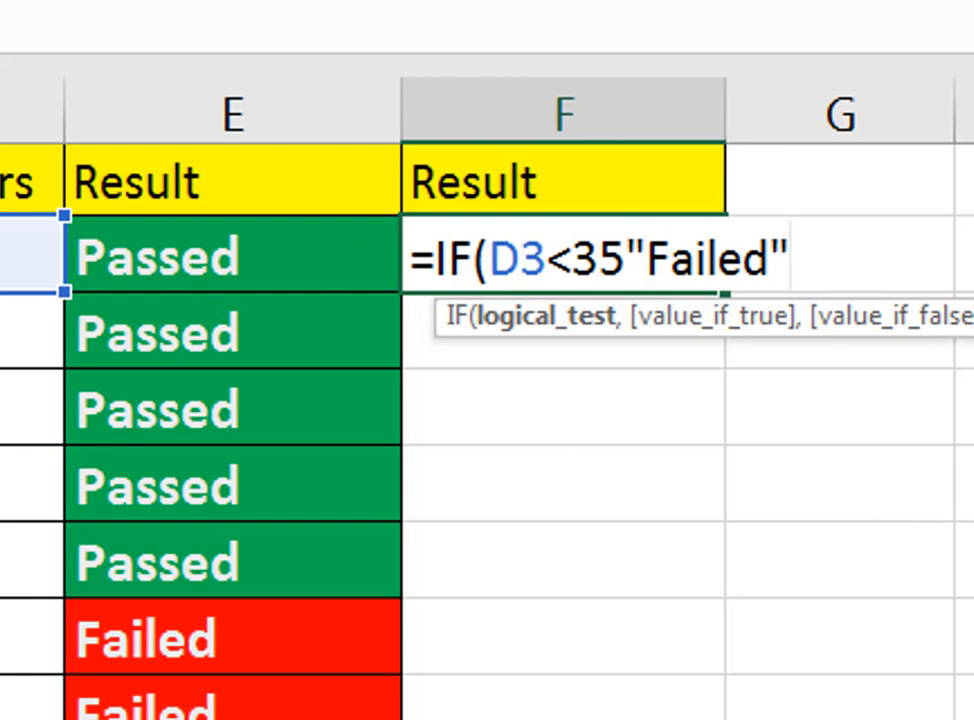
text(,)
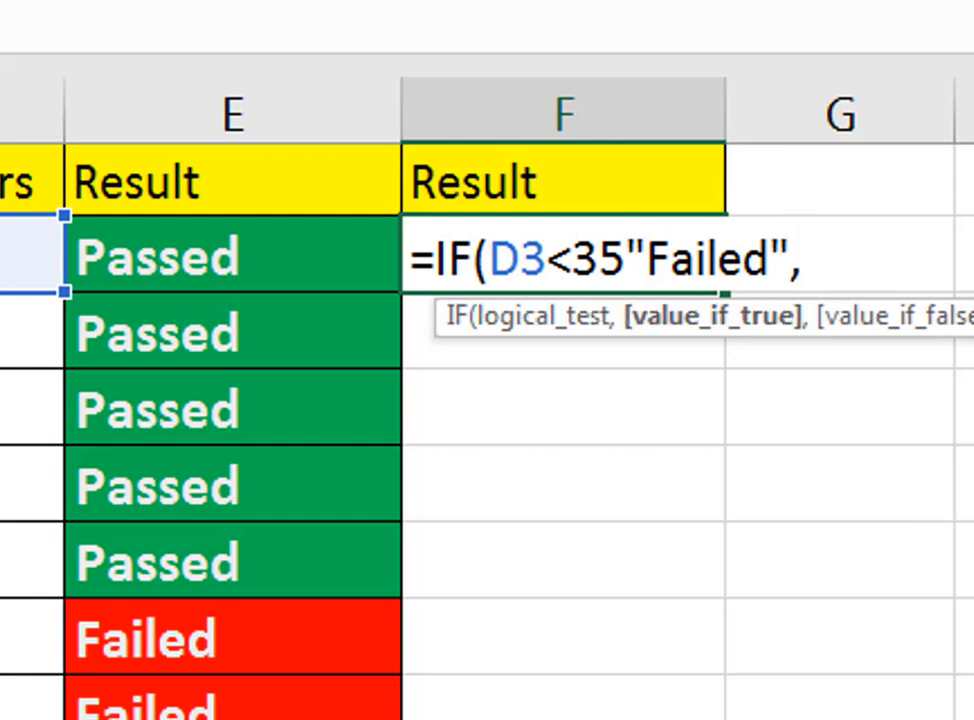
text(")
text(Passed)
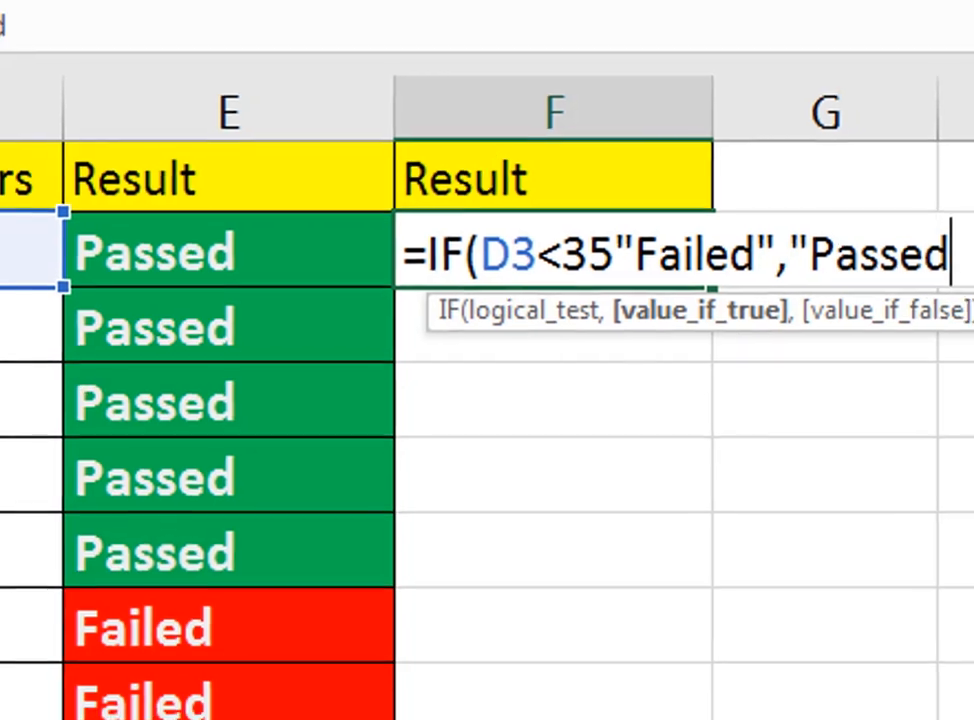
text(")
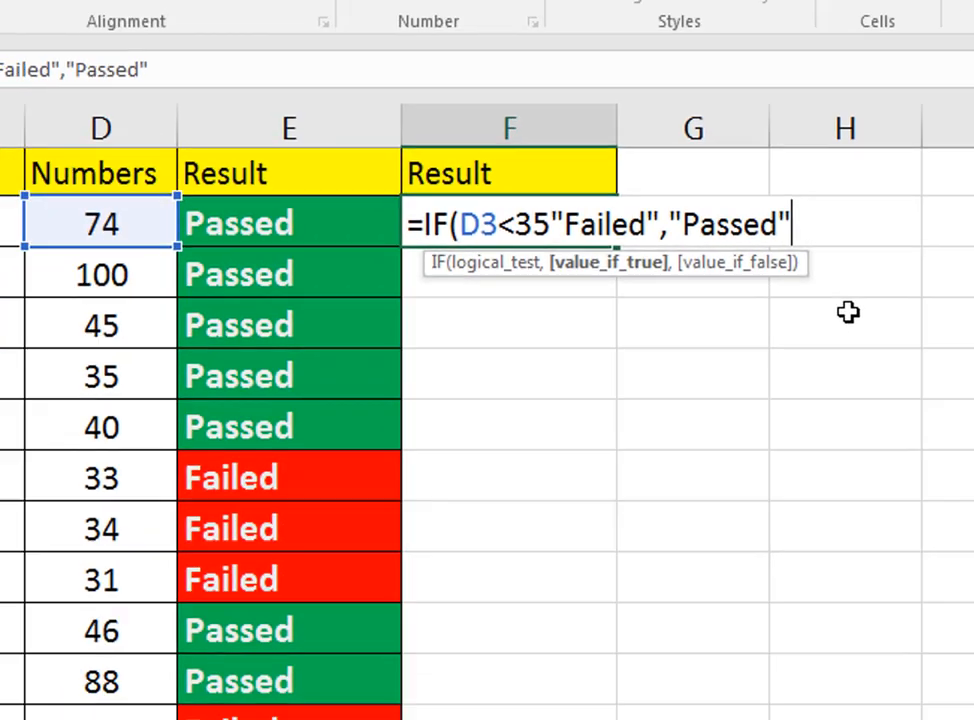
text())
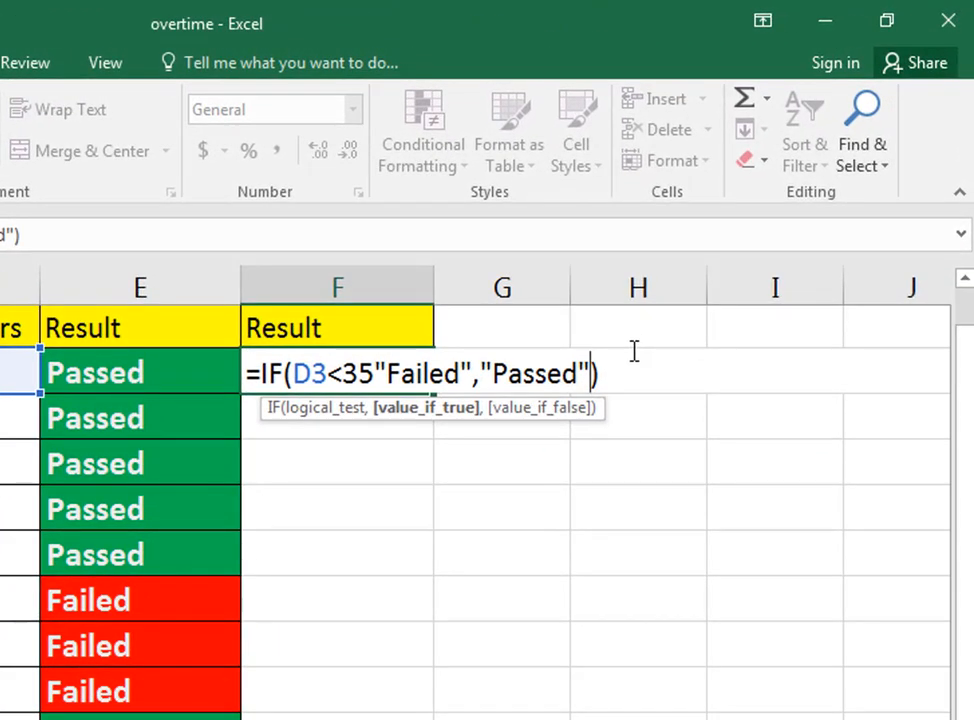
key(Return)
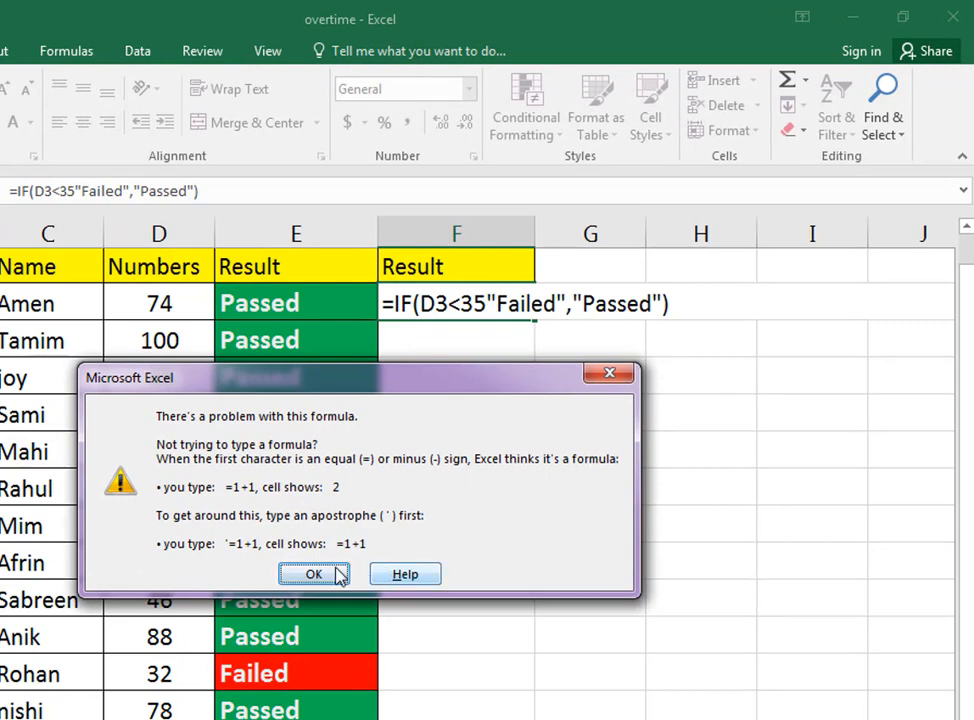
click(331, 577)
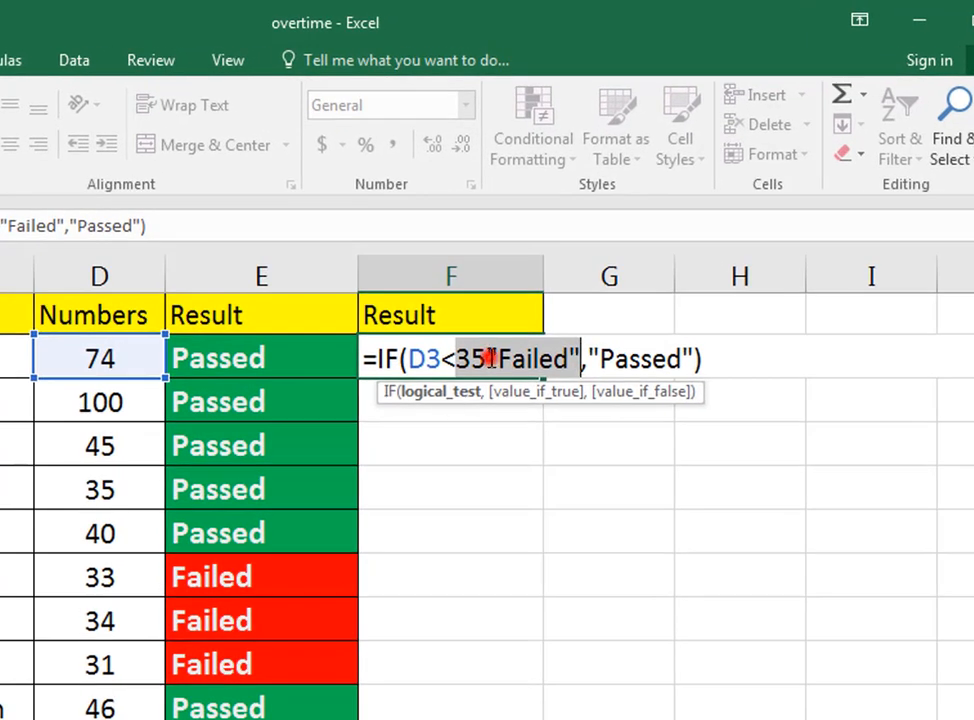
Insert the missing comma after 35 so that F3 contains =IF(D3<35,"Failed","Passed"), and enter the formula.
click(487, 358)
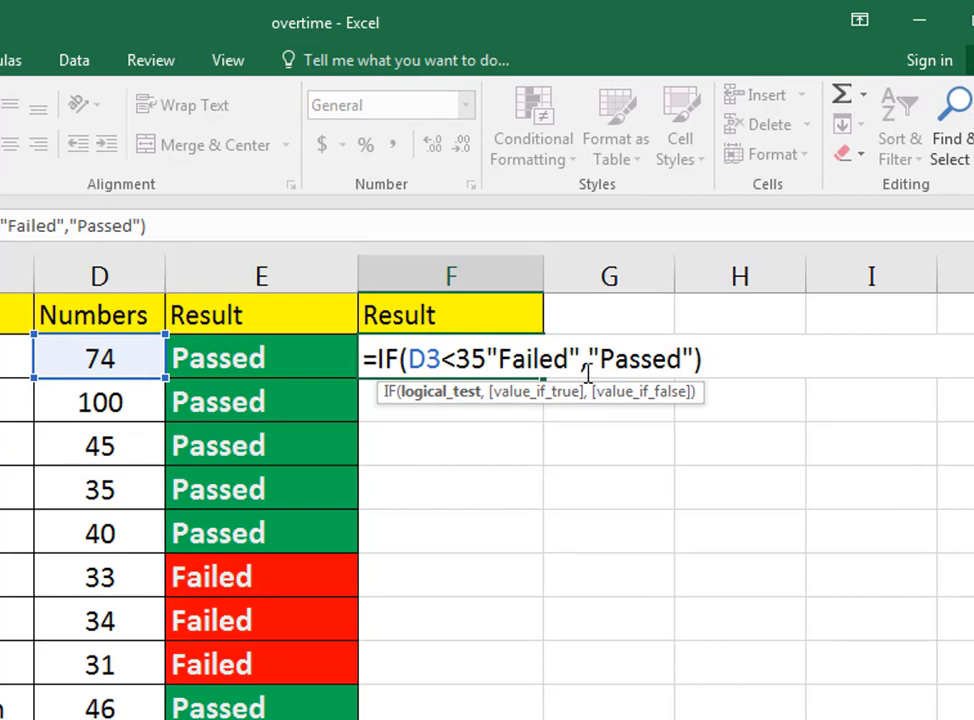
text(,)
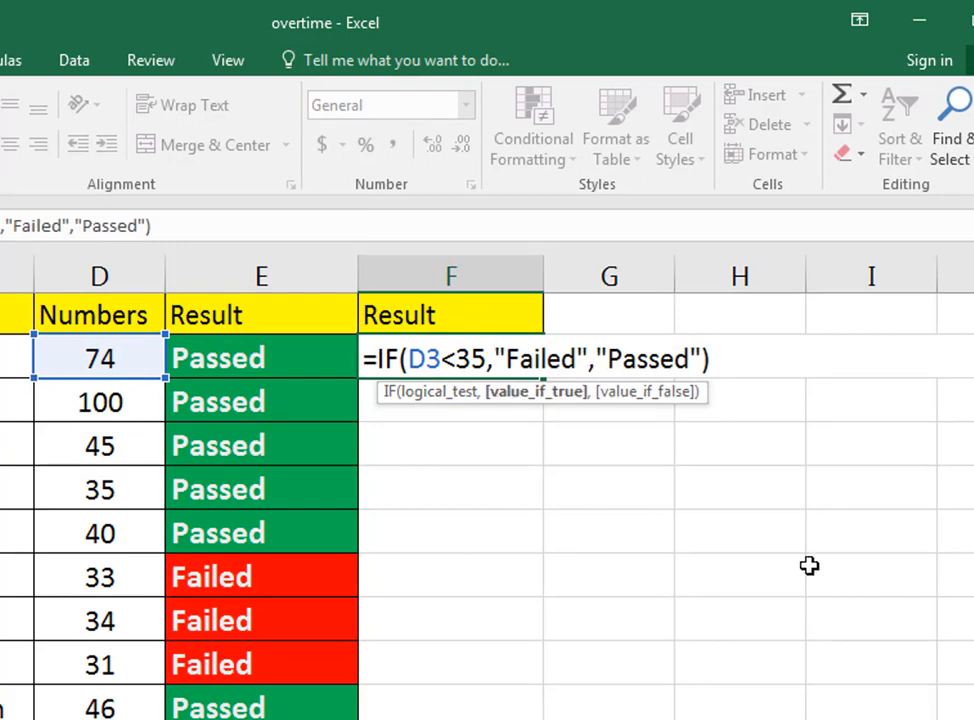
key(Return)
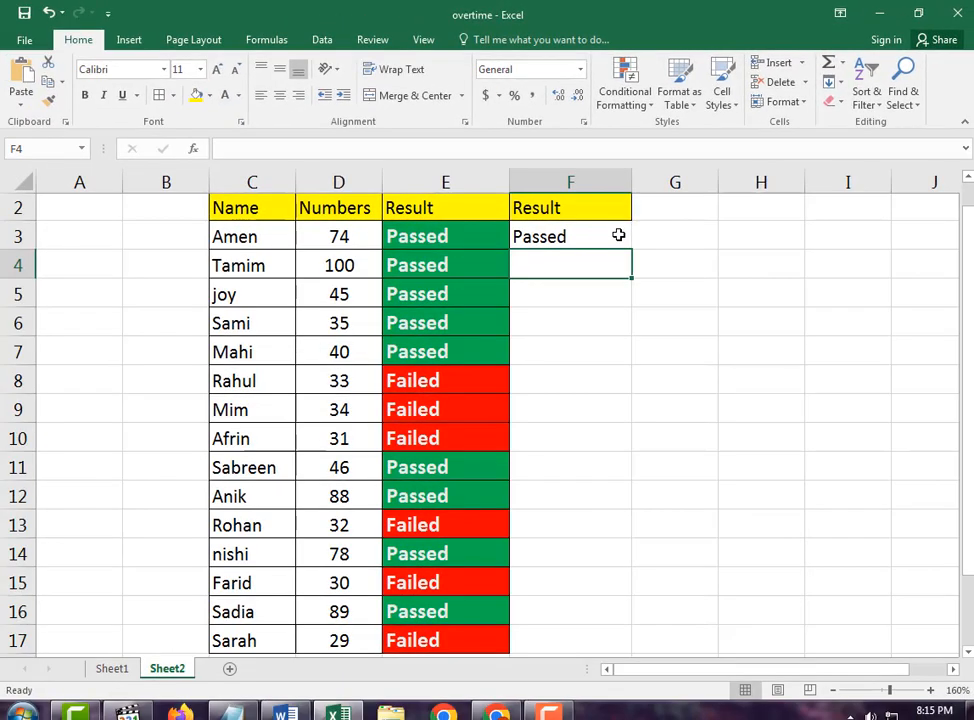
Fill the IF formula from F3 down column F for the rest of the student list.
click(618, 235)
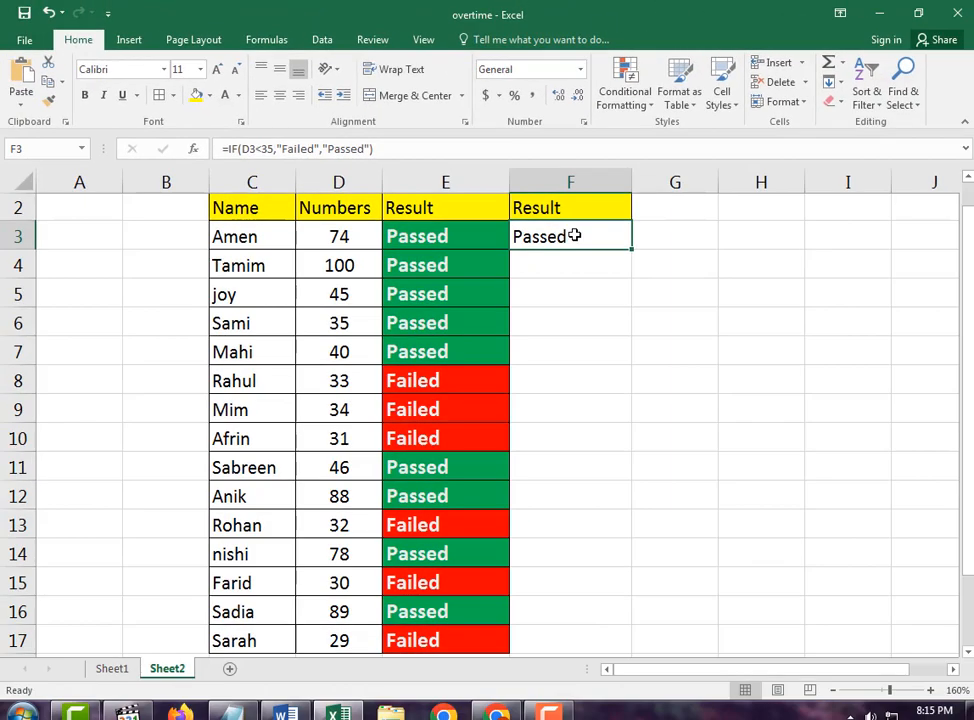
click(575, 235)
key(Return)
click(604, 239)
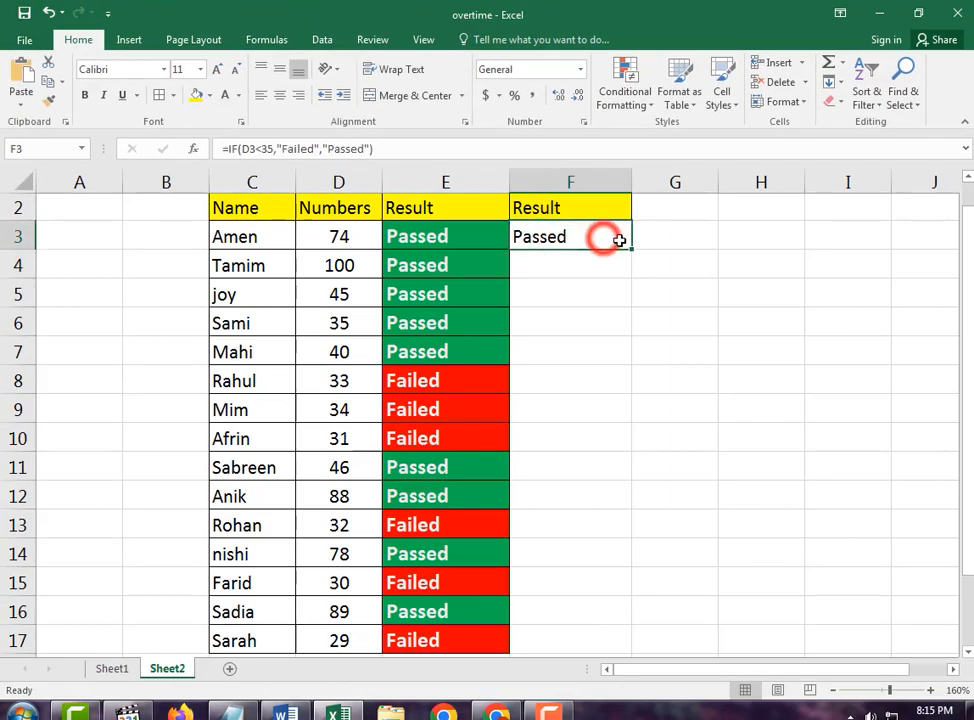
drag(632, 247, 621, 597)
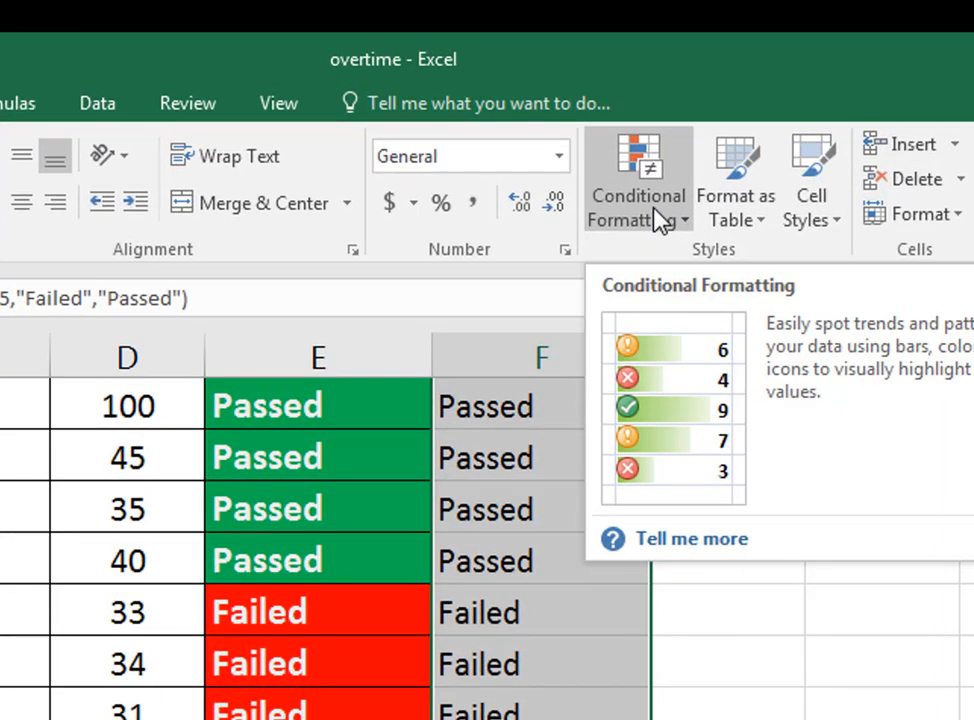
Start a text-contains conditional formatting rule for the selected results in column F that matches the text "p".
click(655, 210)
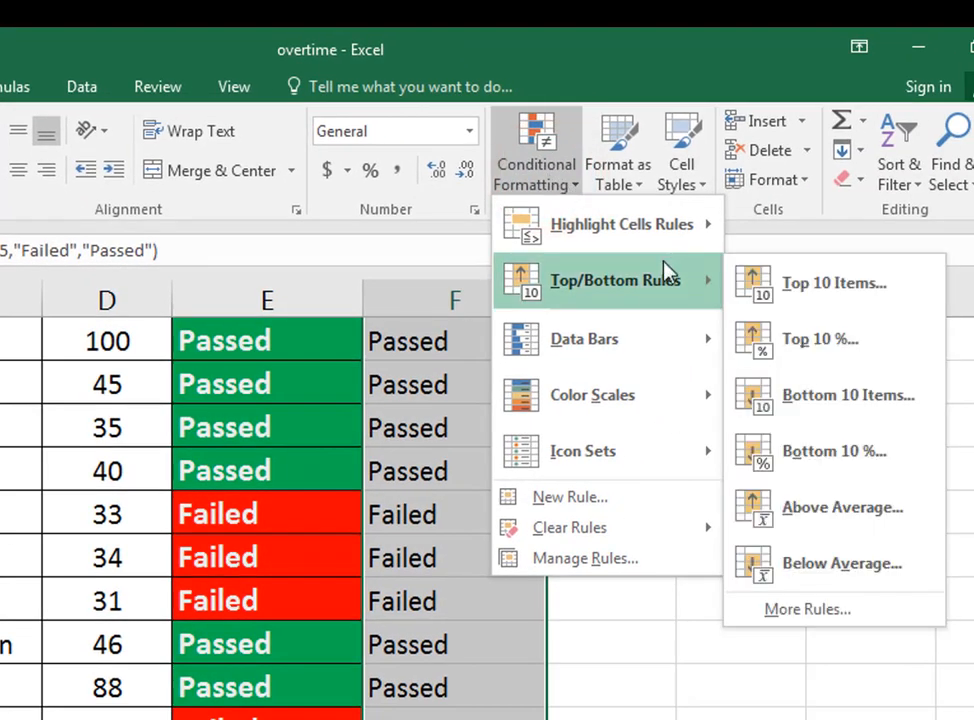
mouse_move(688, 232)
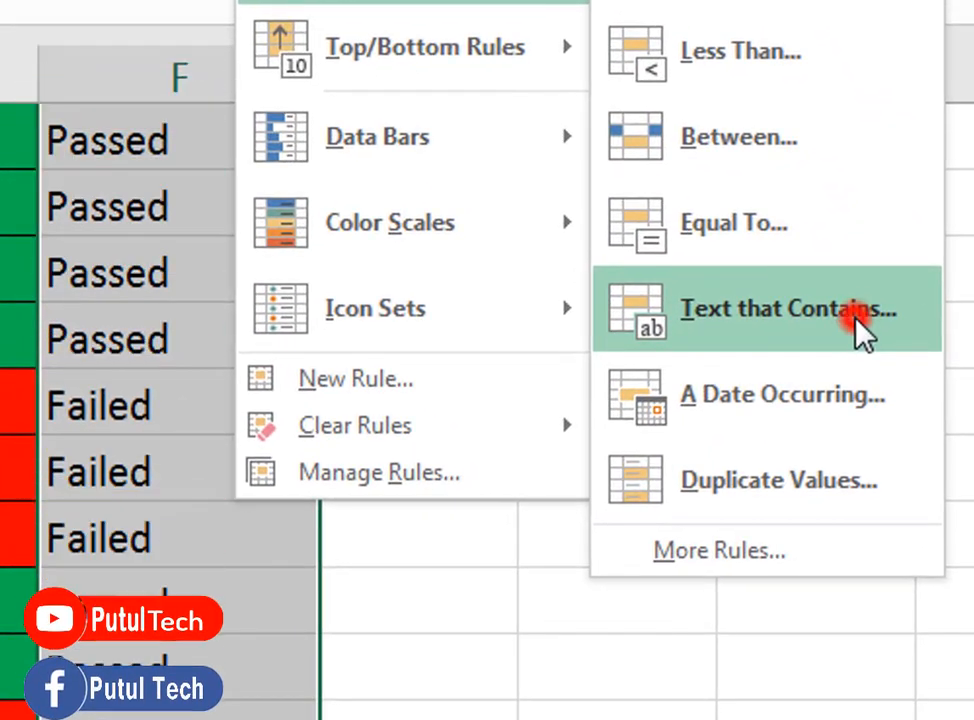
click(866, 345)
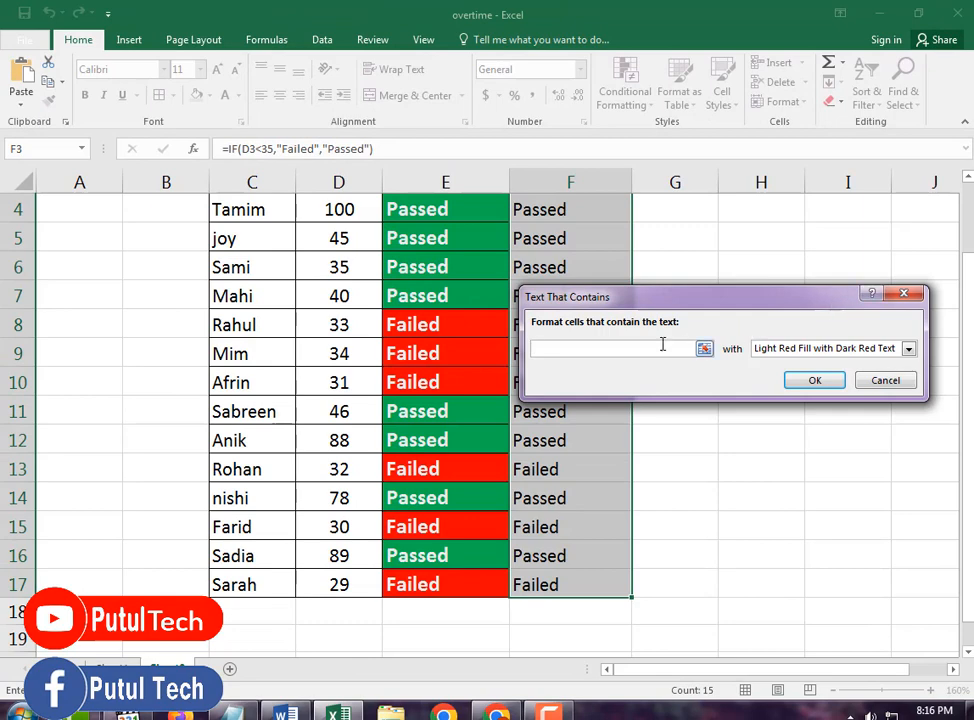
click(650, 348)
text(p)
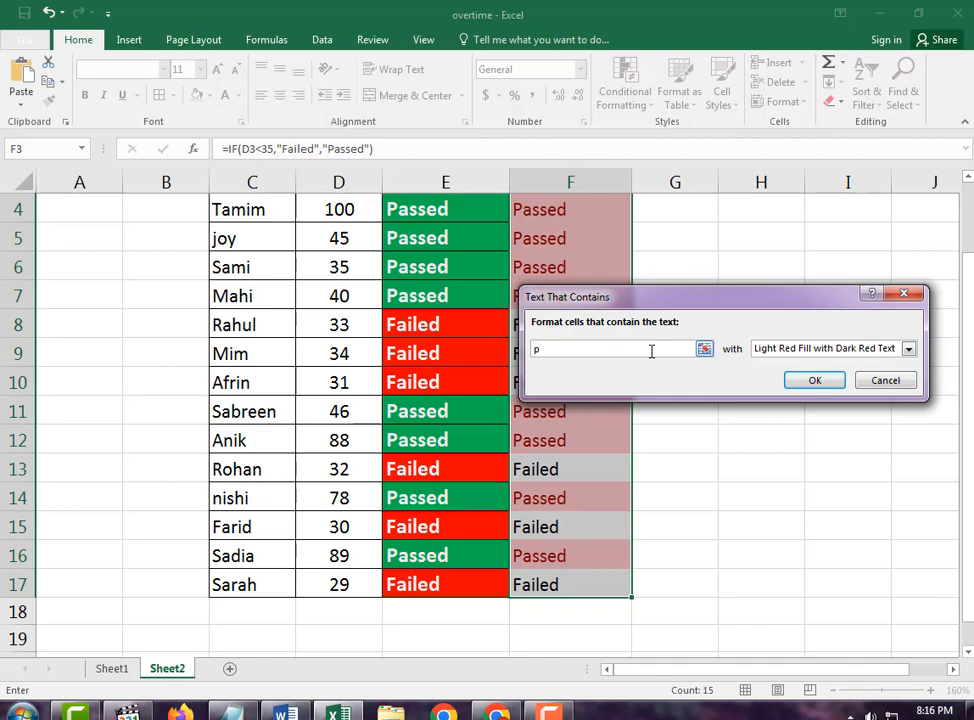
Give the "p" rule a custom format with a light green fill and apply it to the results.
click(870, 352)
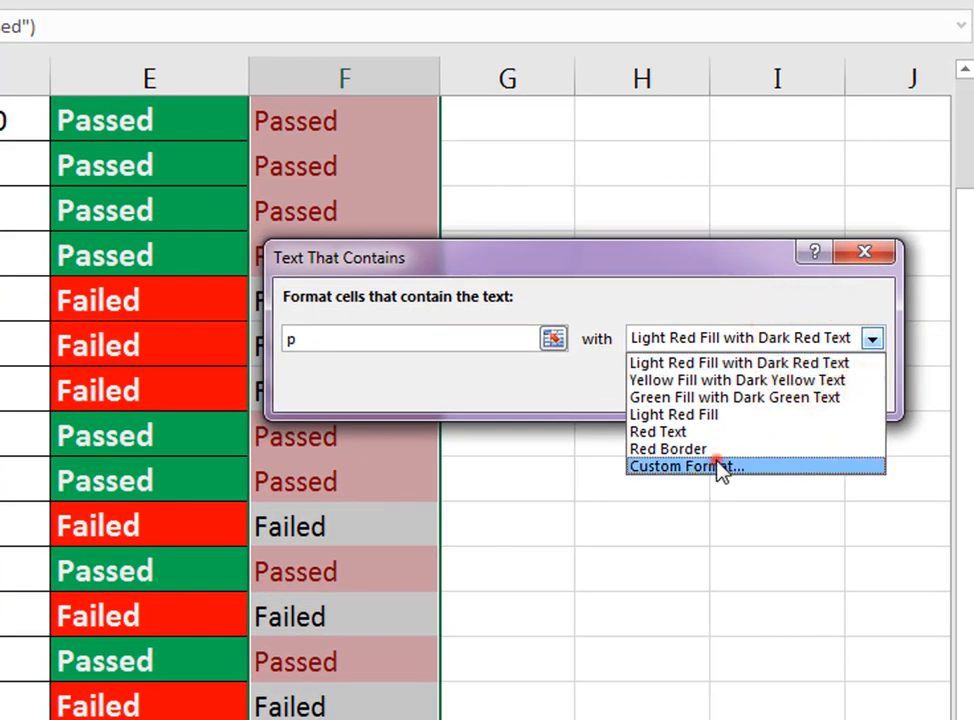
click(722, 468)
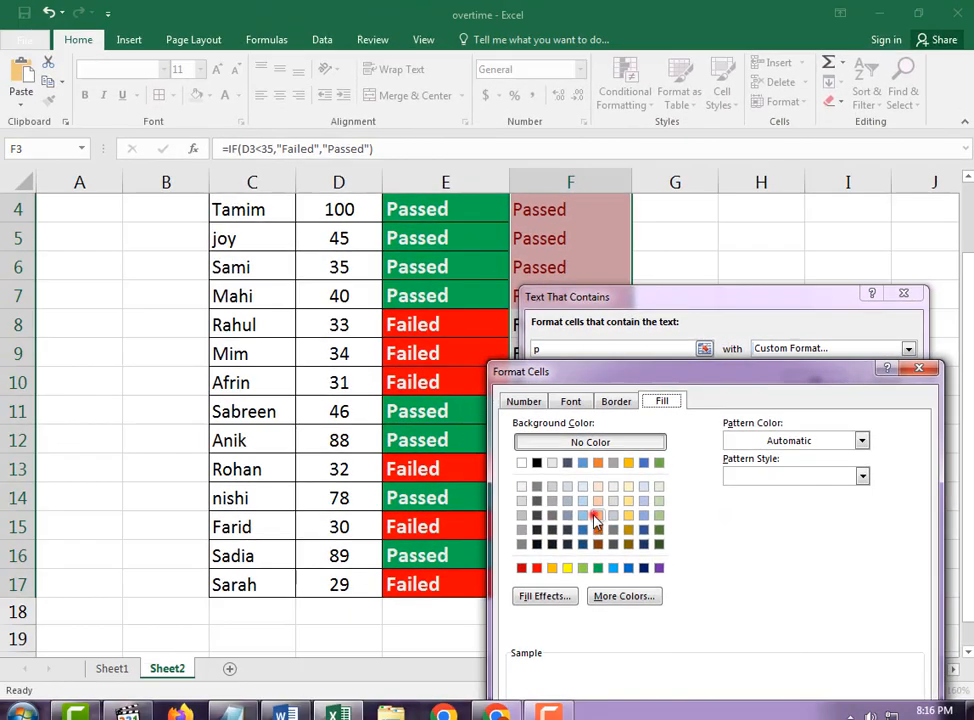
click(594, 516)
drag(724, 370, 296, 160)
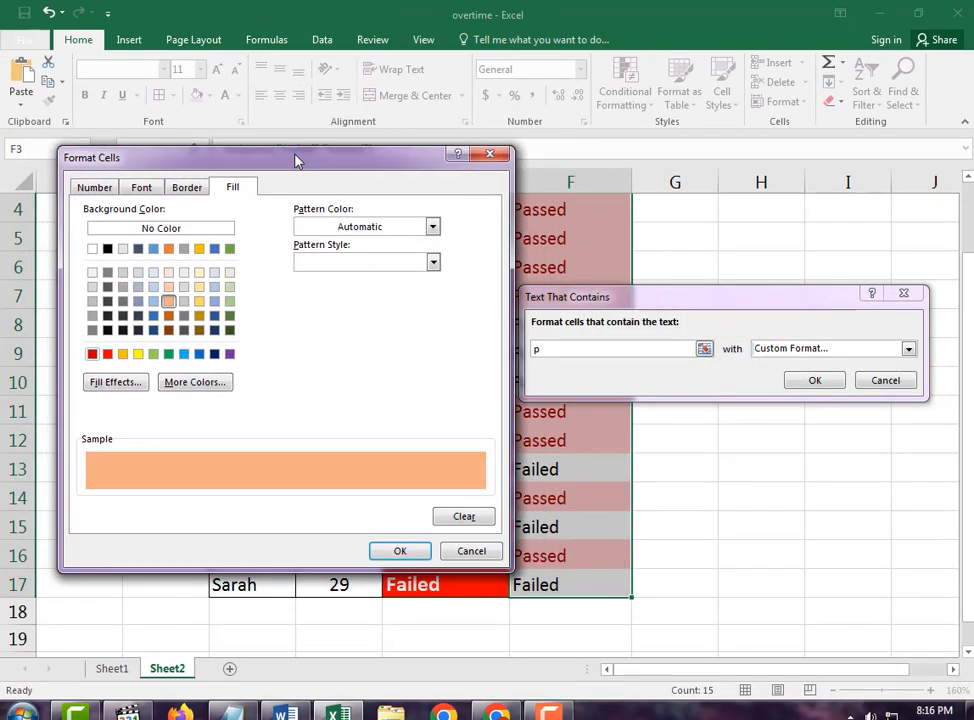
click(154, 355)
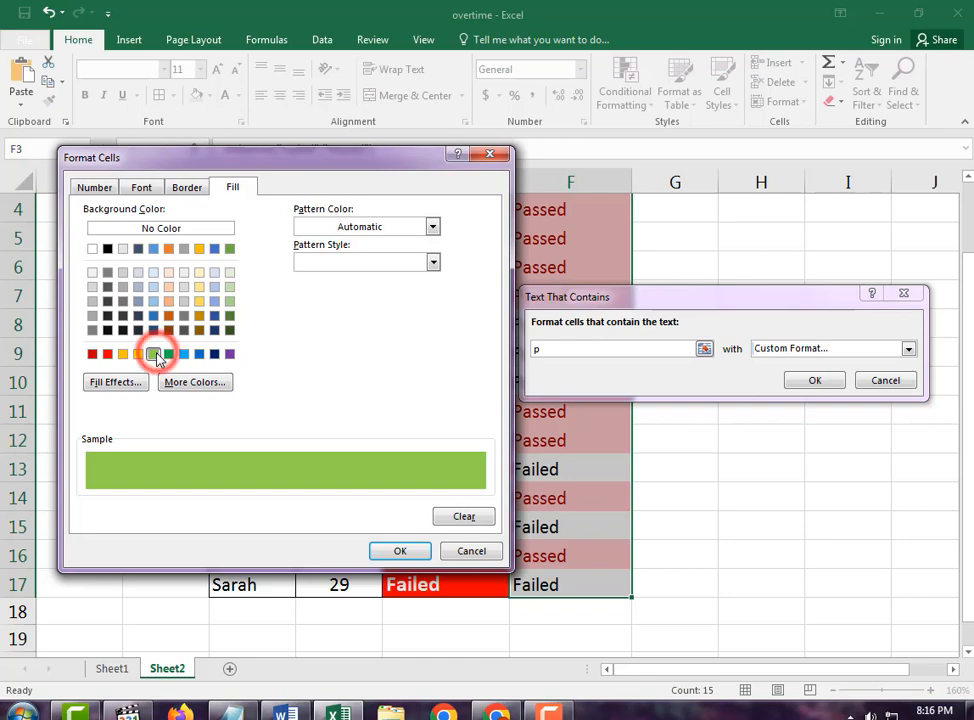
click(400, 552)
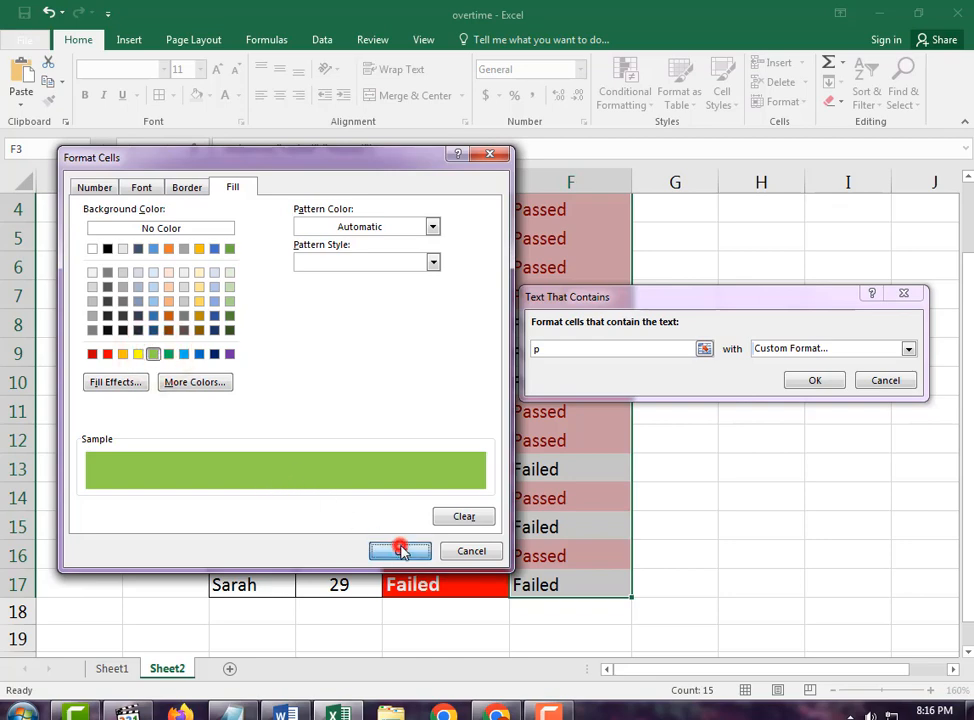
click(815, 381)
Add borders around all the result cells F4:F17.
click(594, 268)
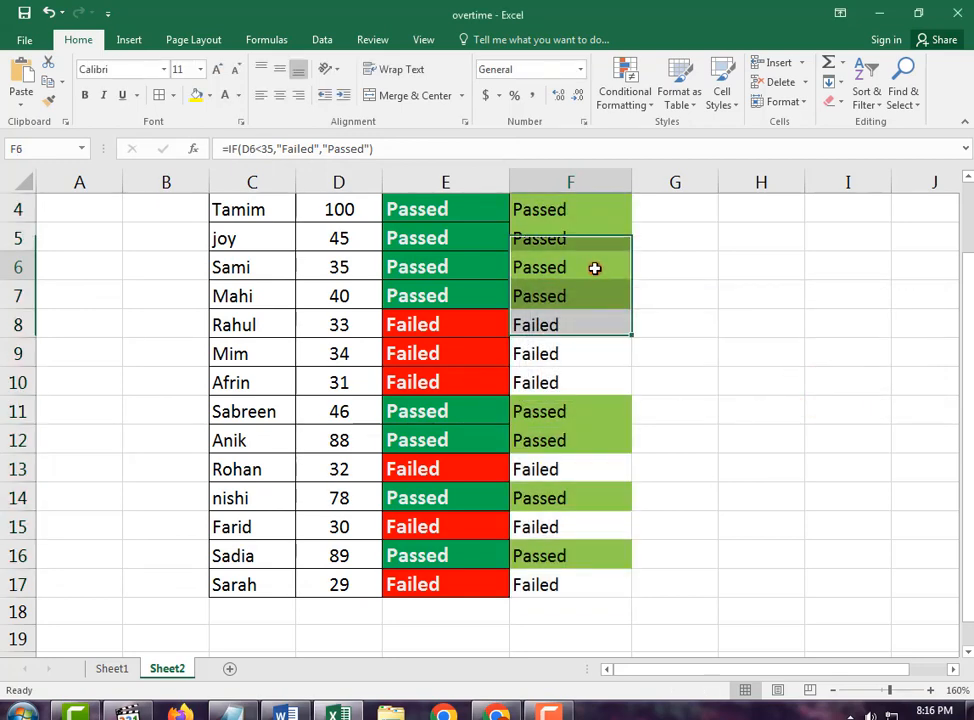
drag(594, 209, 583, 584)
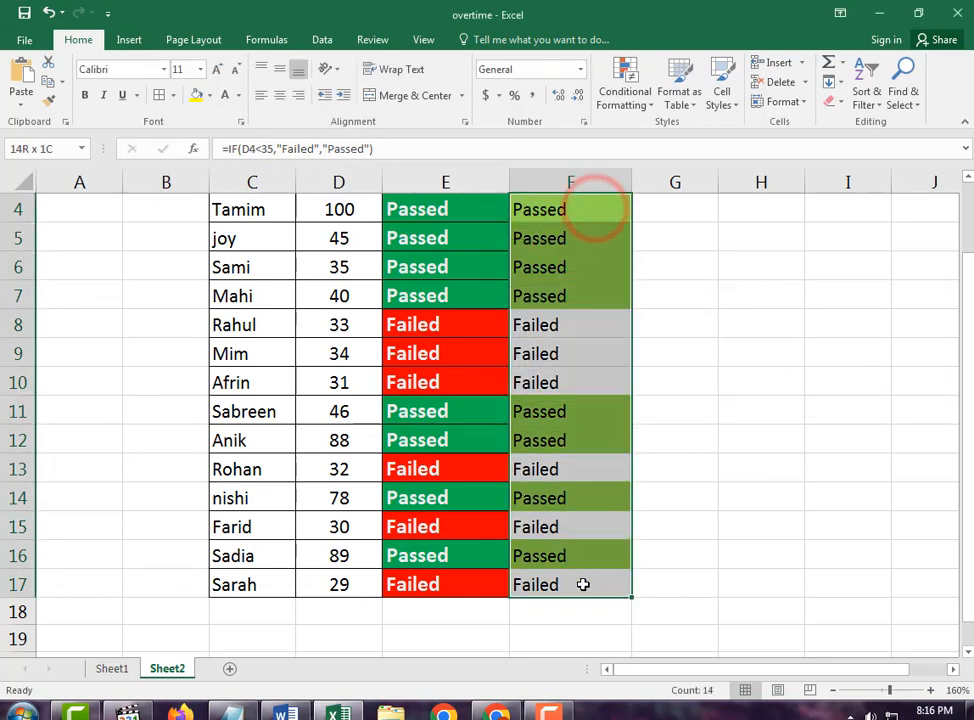
click(160, 95)
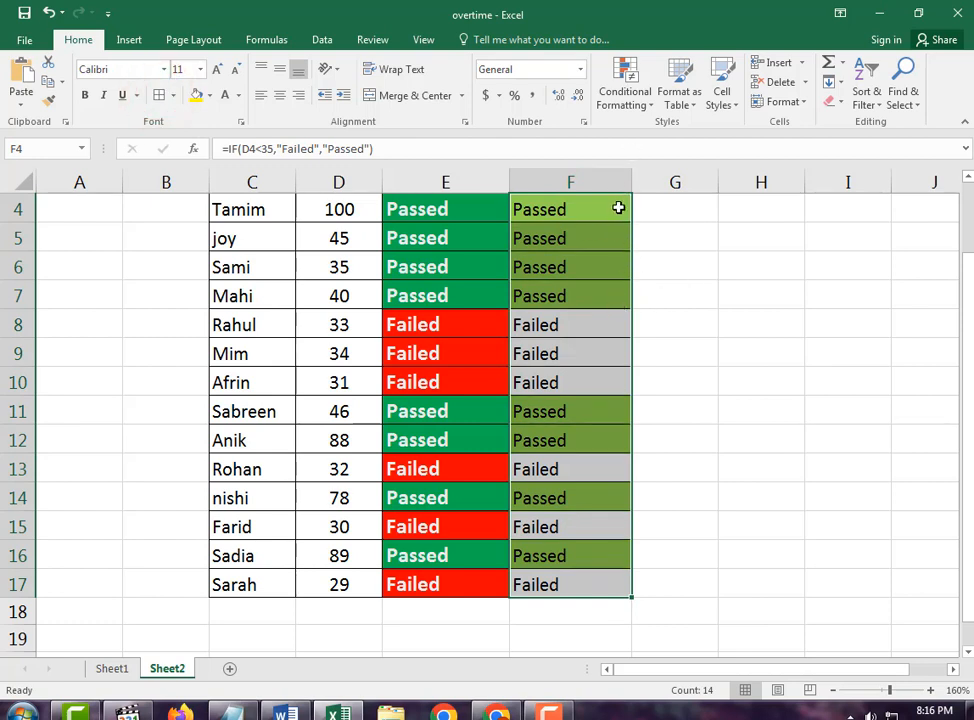
Start a second text-contains conditional formatting rule for F4:F17 that matches the text "f".
click(646, 80)
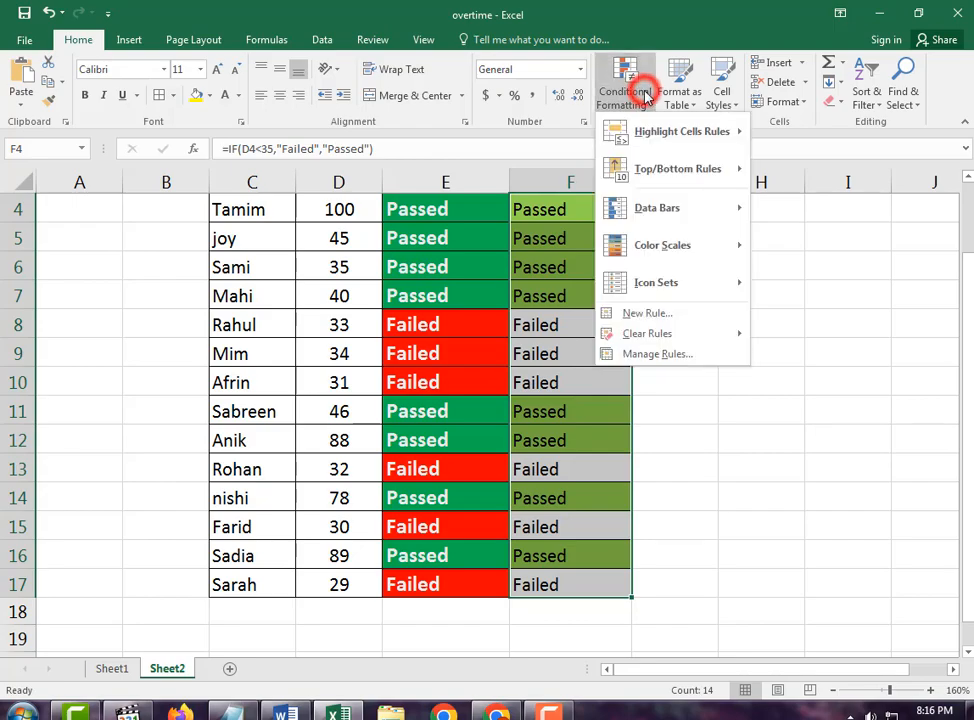
mouse_move(652, 131)
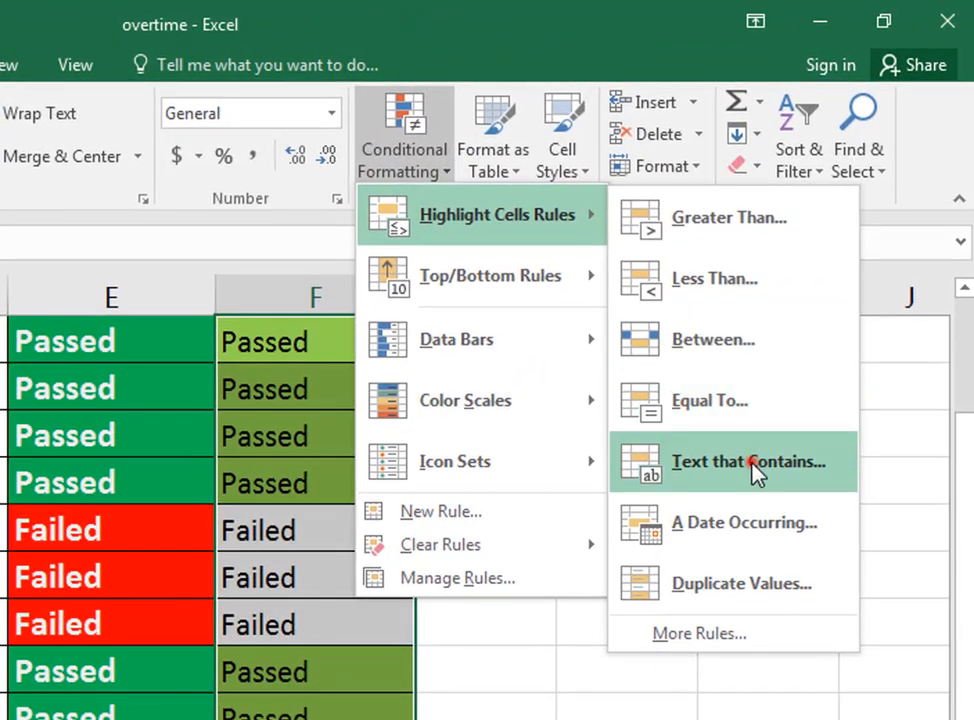
click(755, 473)
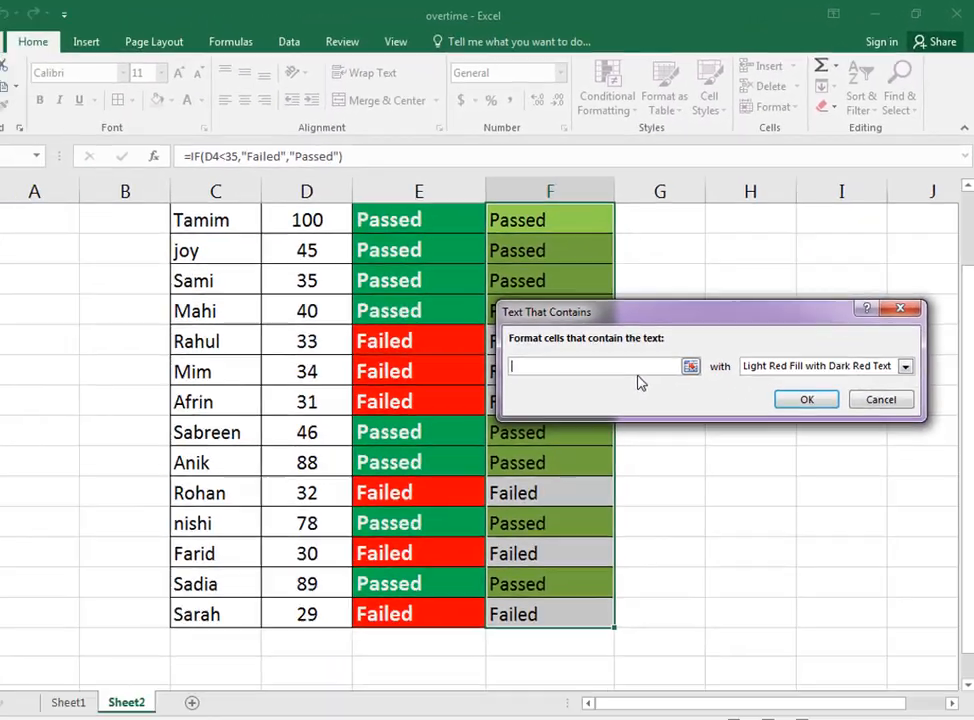
text(f)
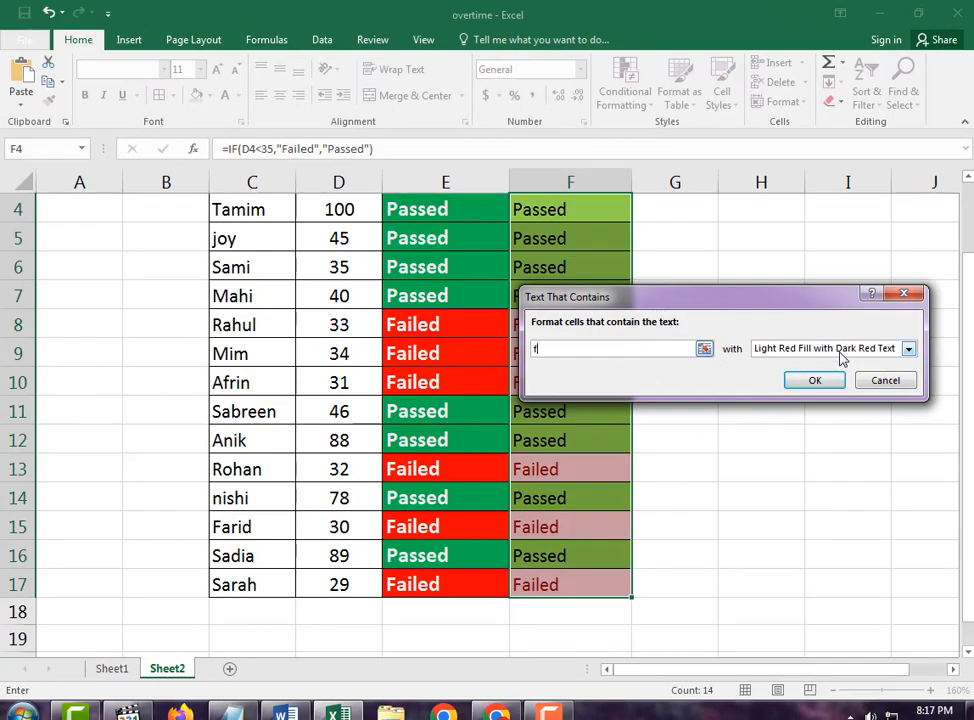
Give the "f" rule a custom format with a dark red fill and apply it to the results.
click(898, 348)
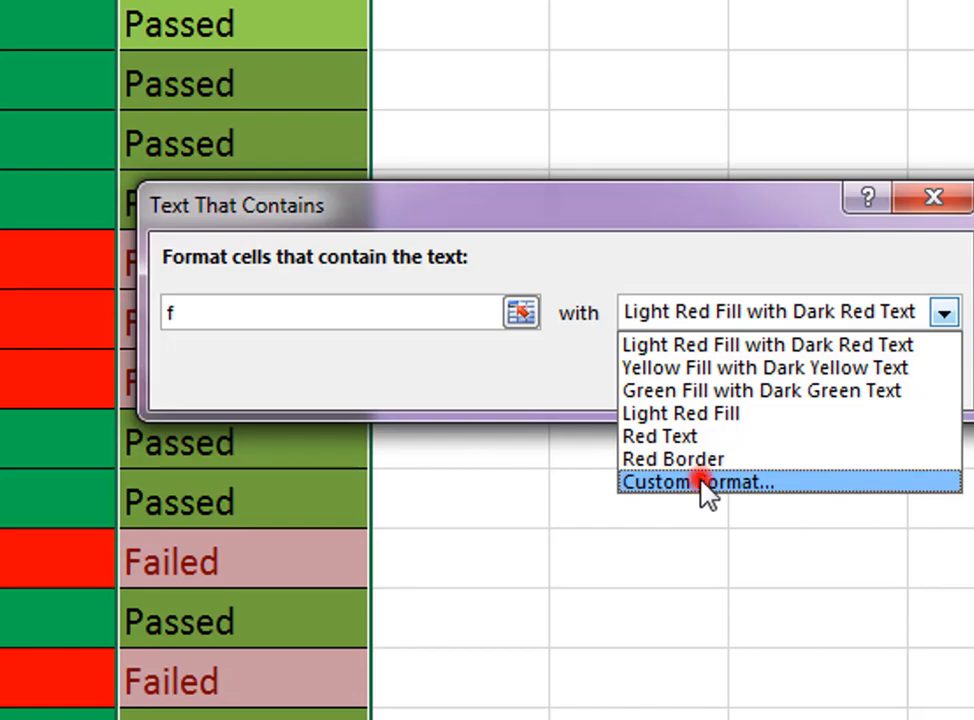
click(703, 484)
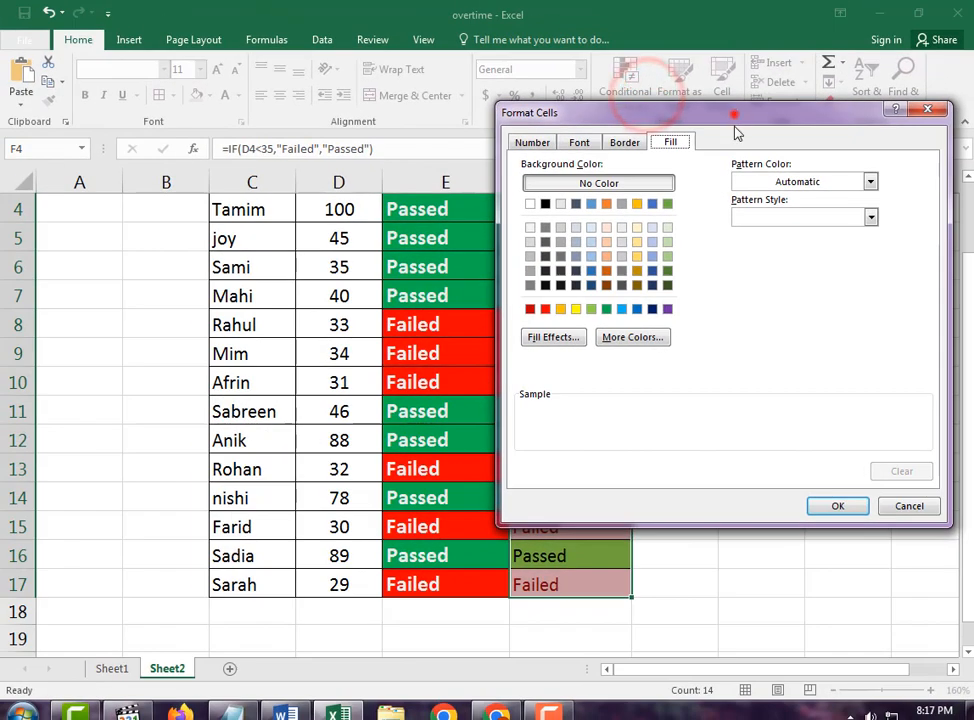
drag(733, 114, 806, 311)
click(693, 453)
click(661, 453)
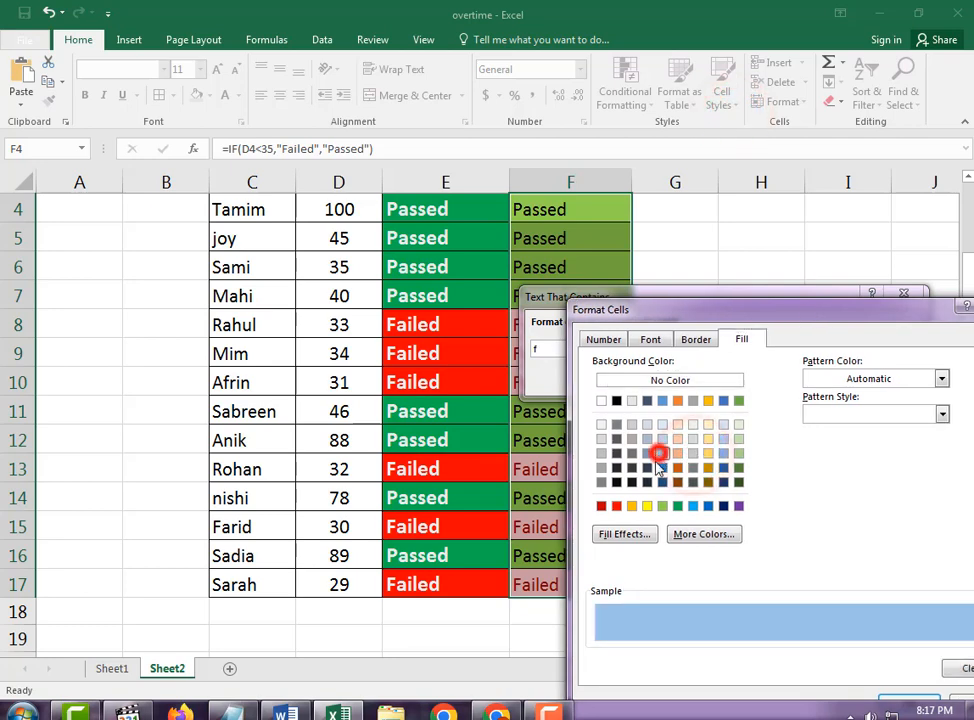
click(647, 505)
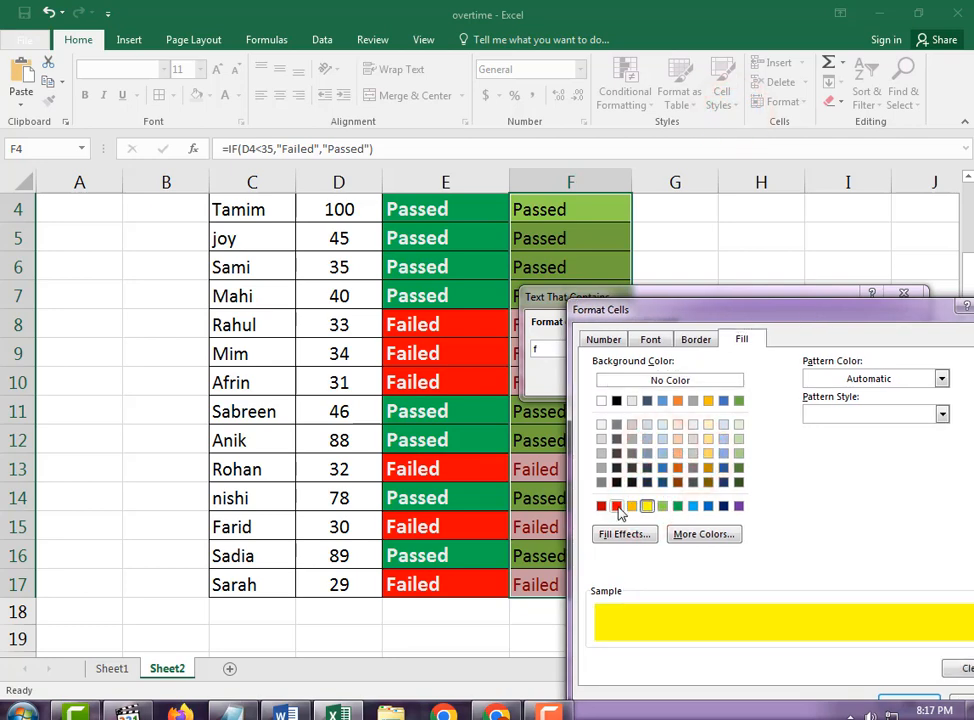
click(602, 506)
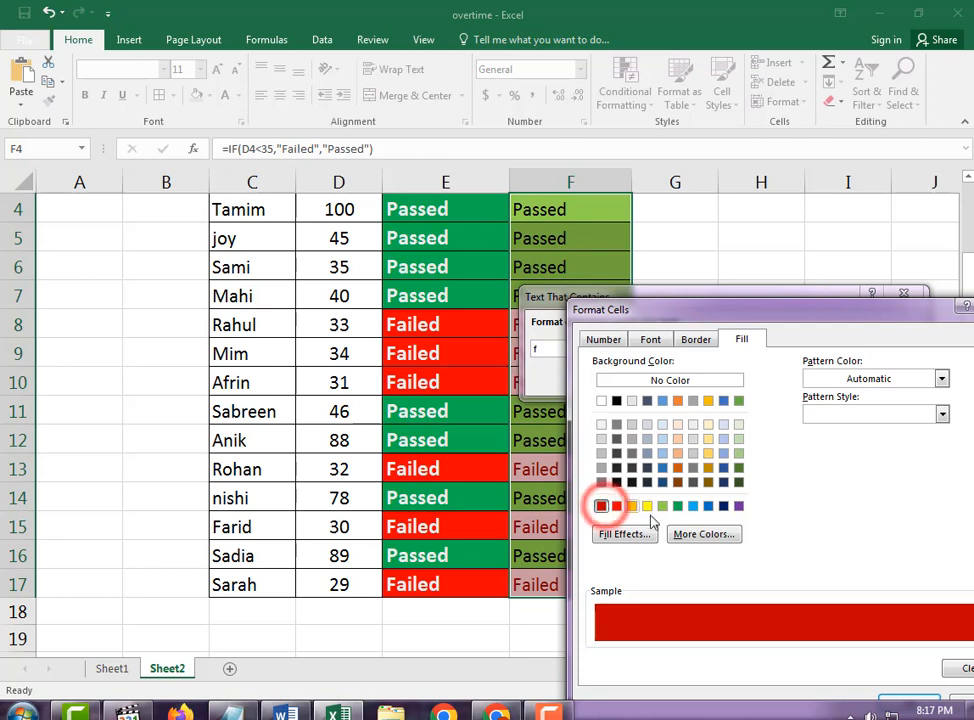
drag(838, 315, 735, 191)
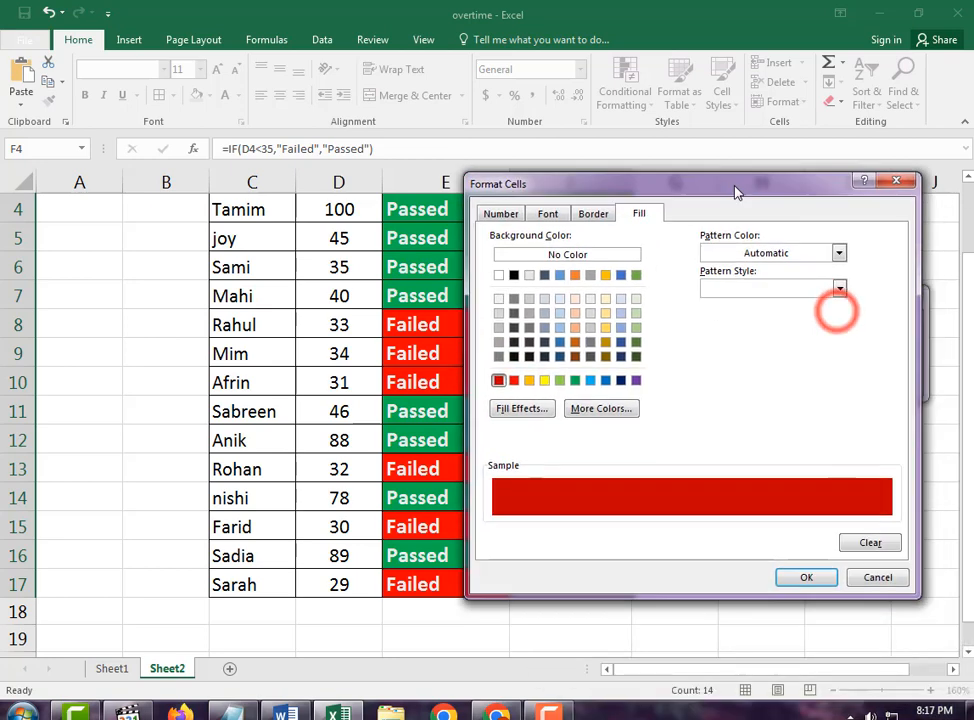
click(808, 578)
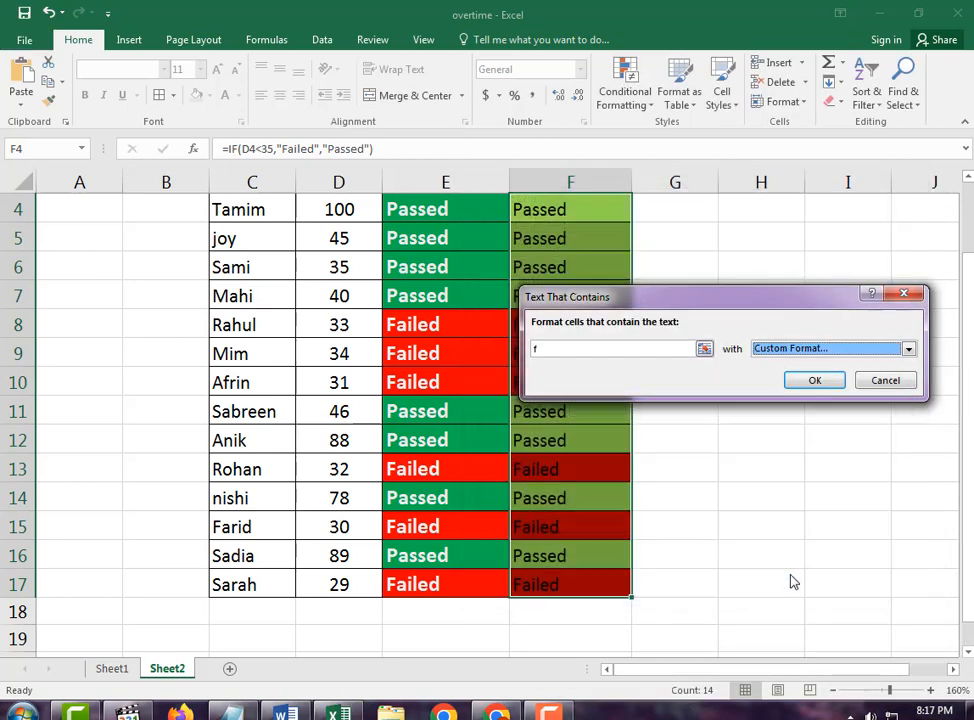
click(808, 380)
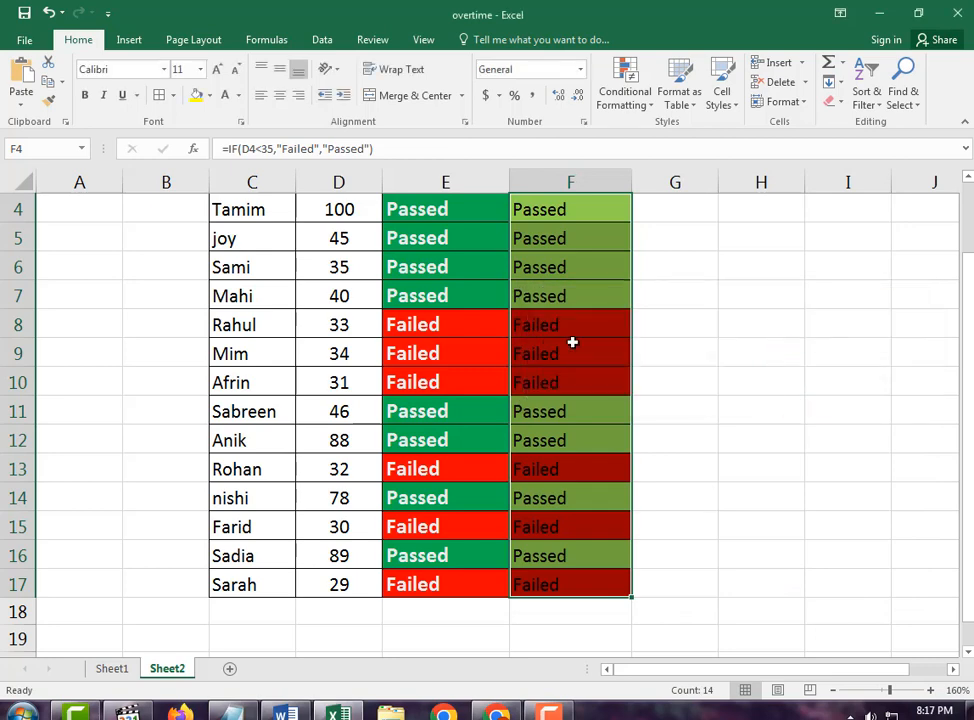
click(572, 343)
click(597, 477)
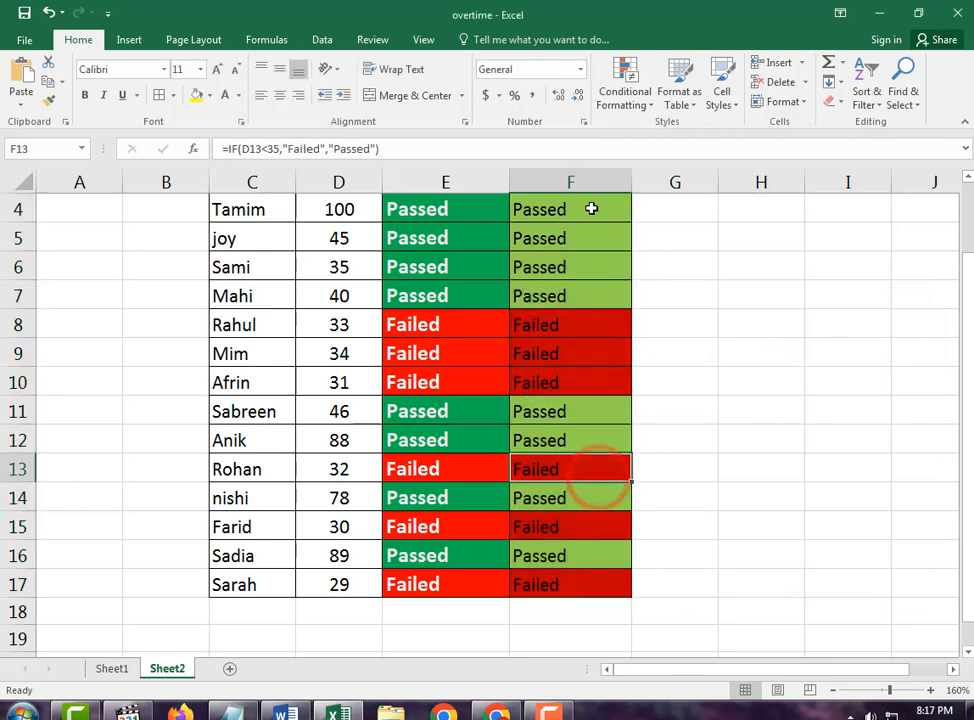
Format the text in F4:F17 as white, bold and 14 points.
drag(589, 209, 622, 579)
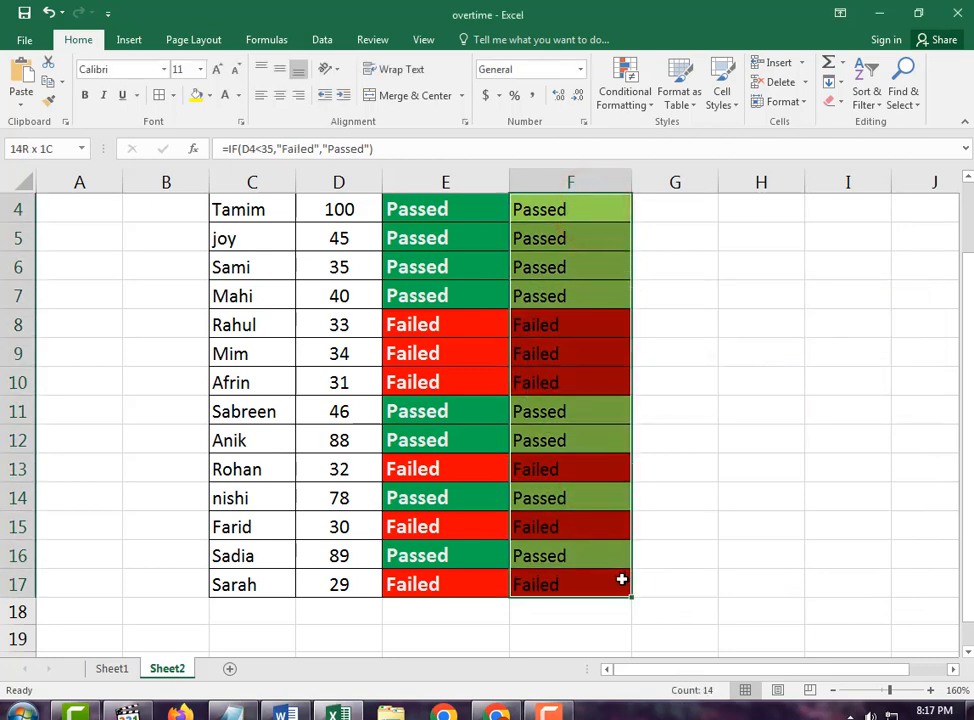
click(237, 95)
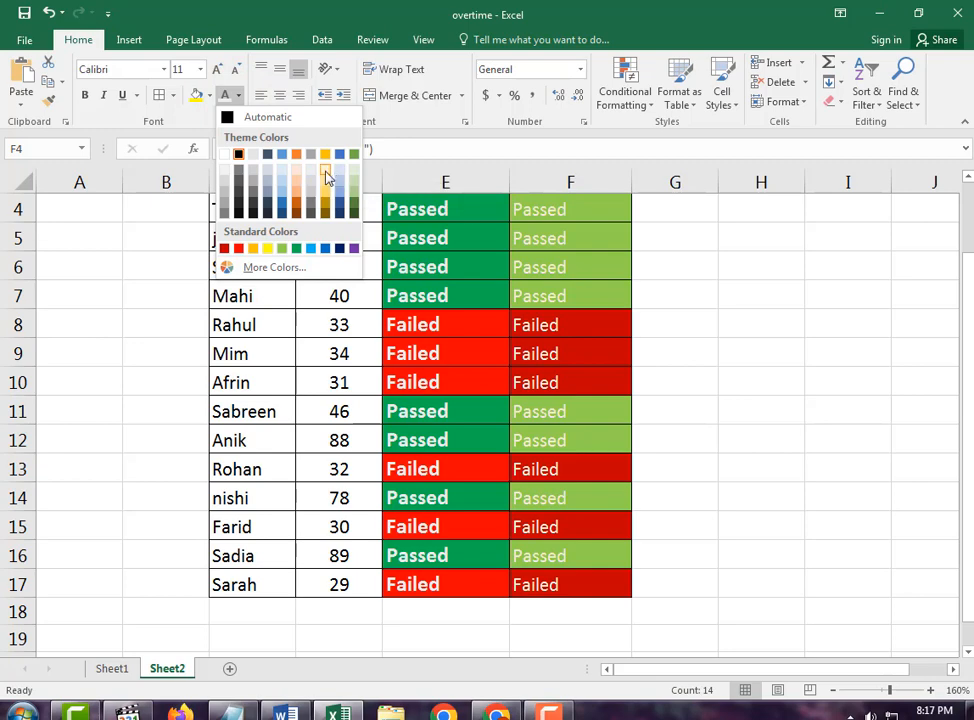
click(226, 155)
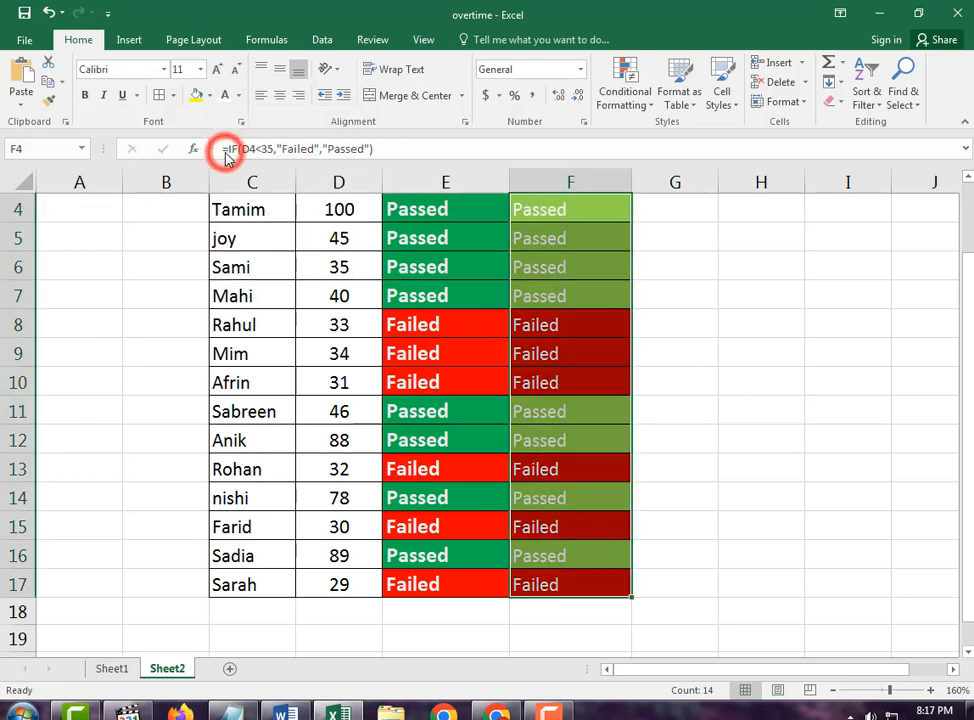
click(85, 96)
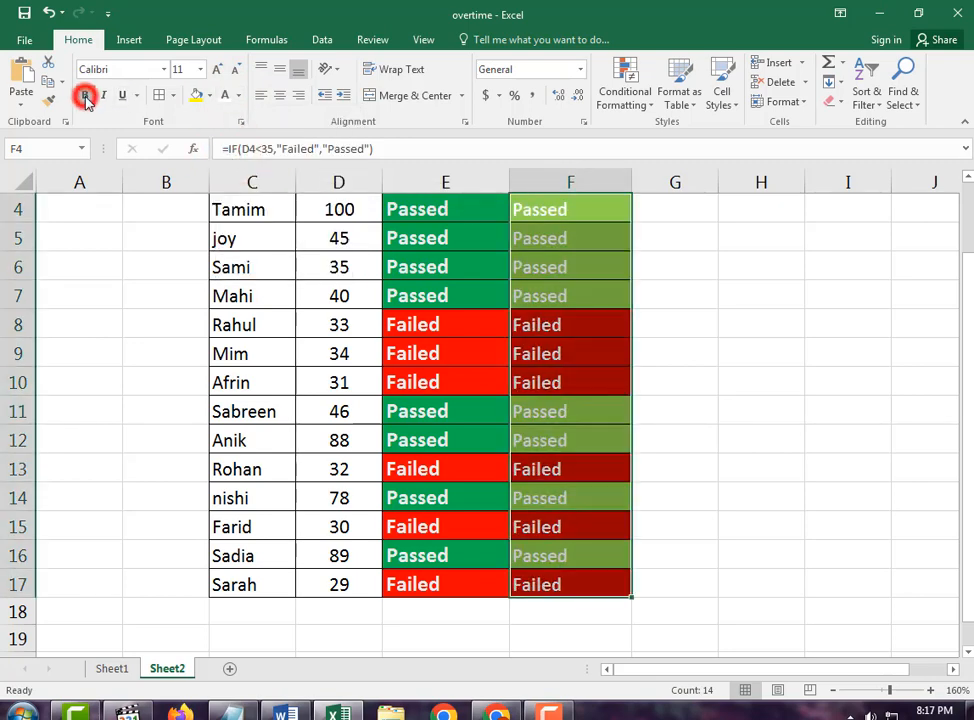
click(200, 69)
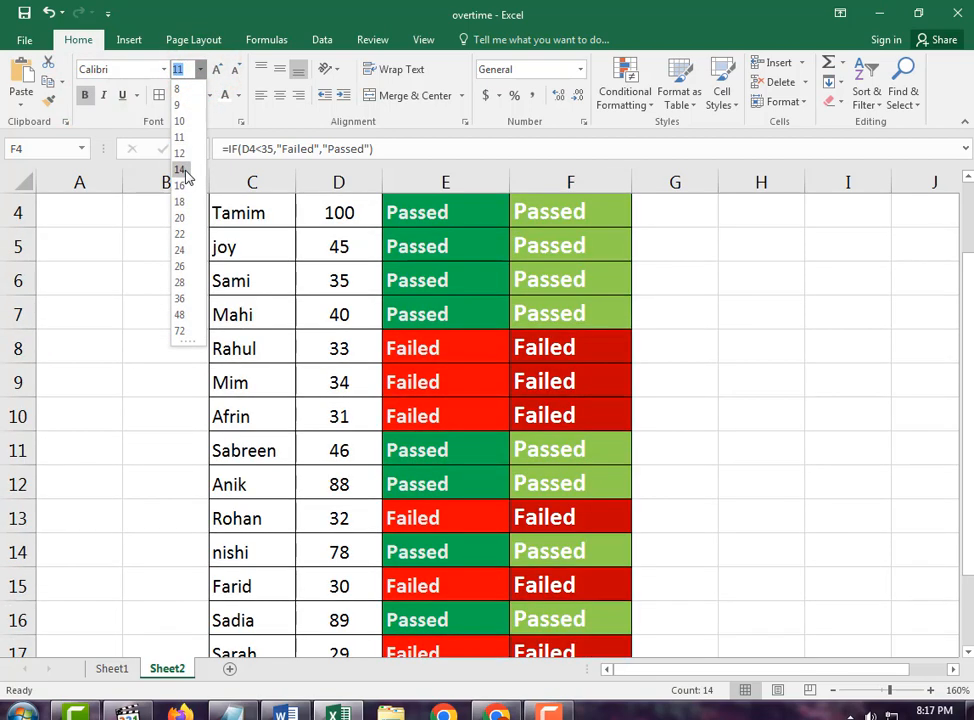
click(180, 168)
click(707, 349)
Change the mark in cell D9 to 35 to test the result formula and its colouring.
click(335, 388)
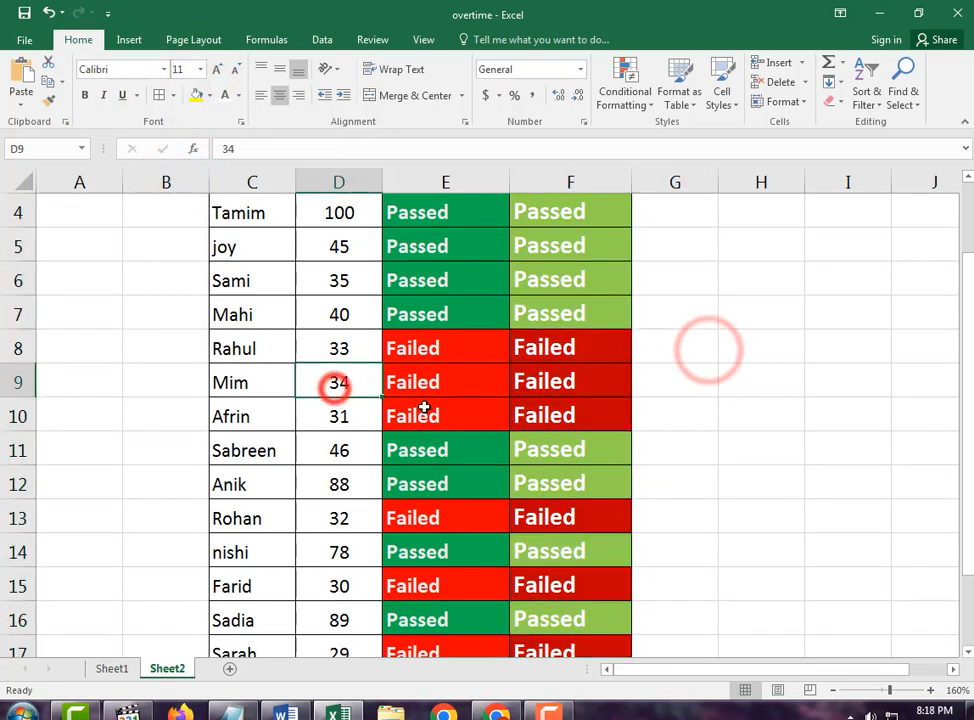
double_click(565, 382)
key(Return)
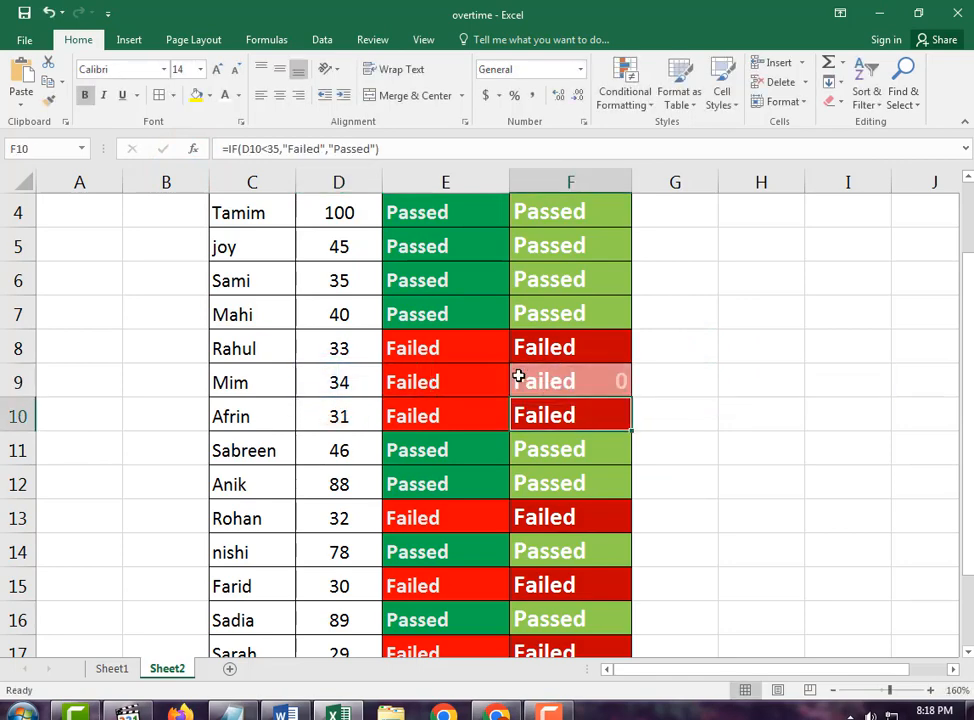
click(332, 377)
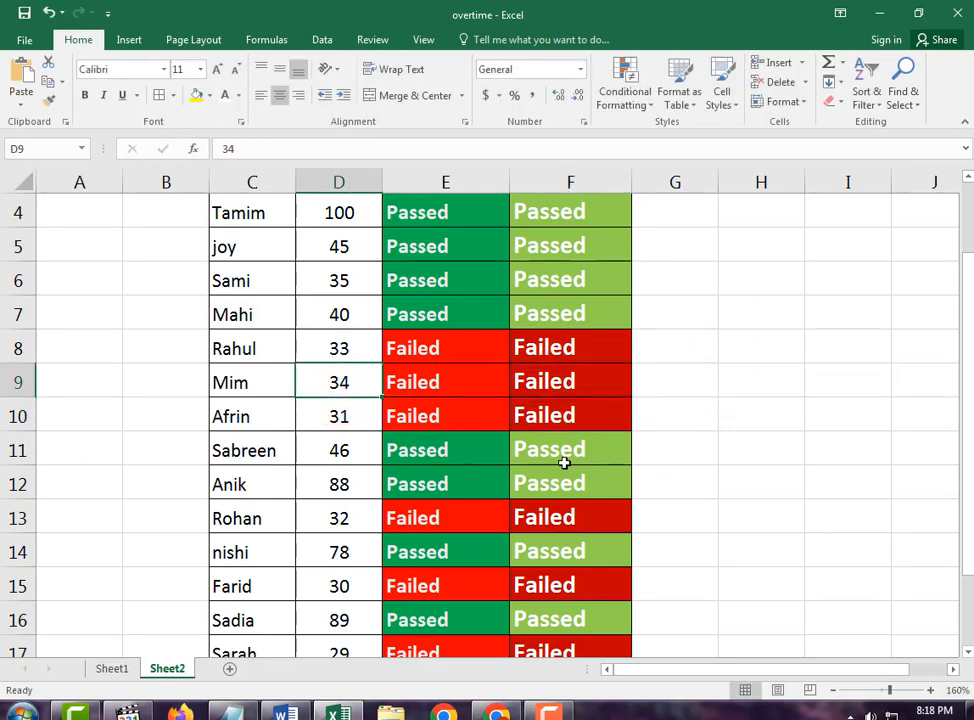
text(3)
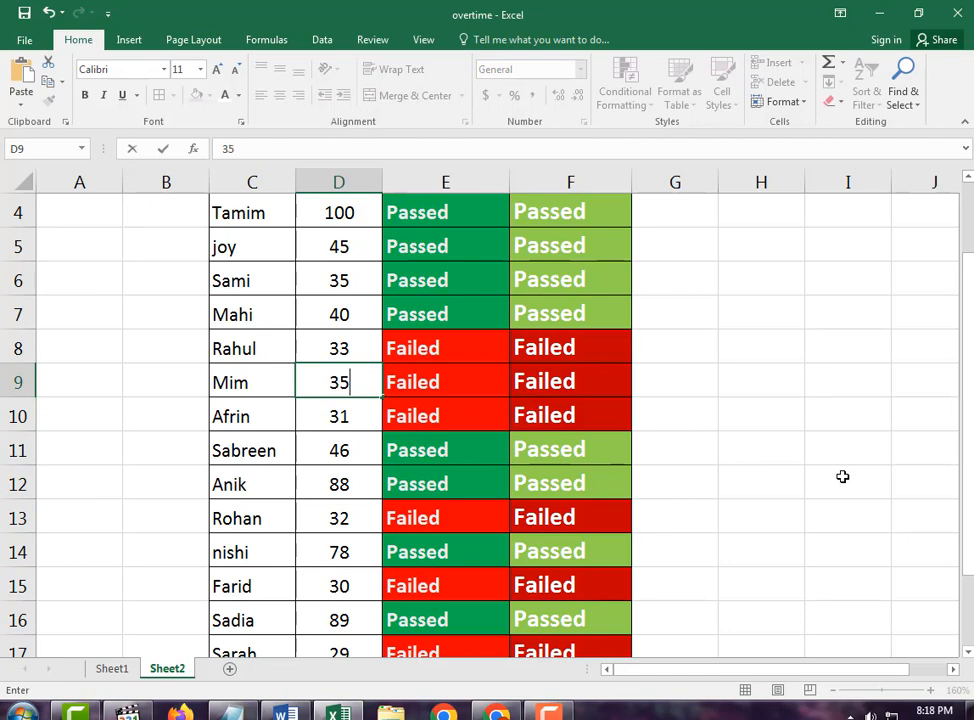
key(Return)
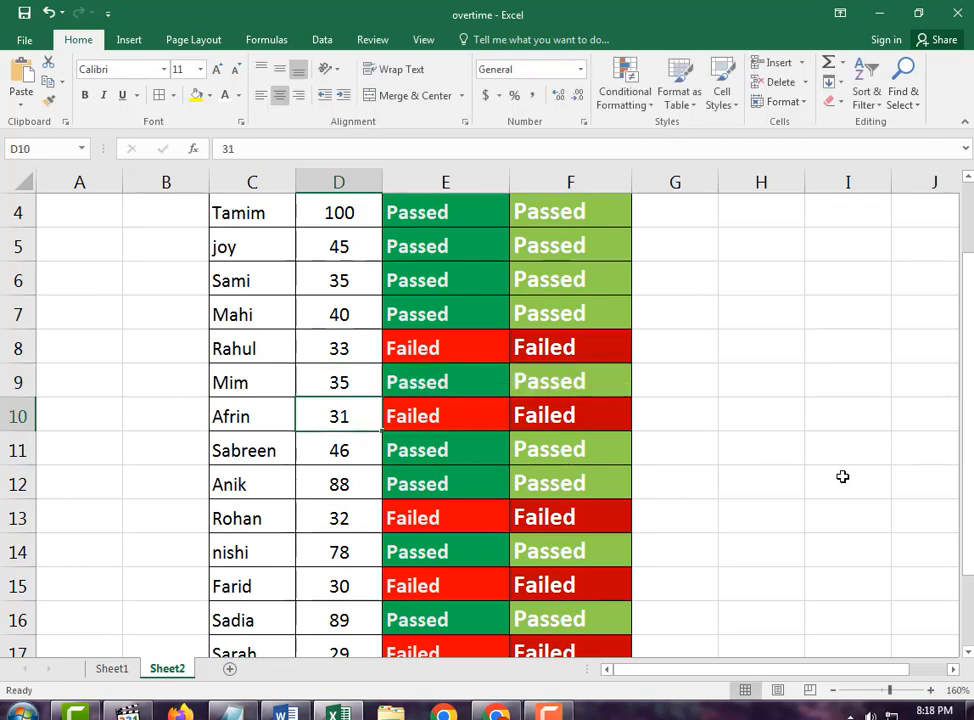
Change the mark in cell D5 to 90 to test the result columns with a high mark.
key(Return)
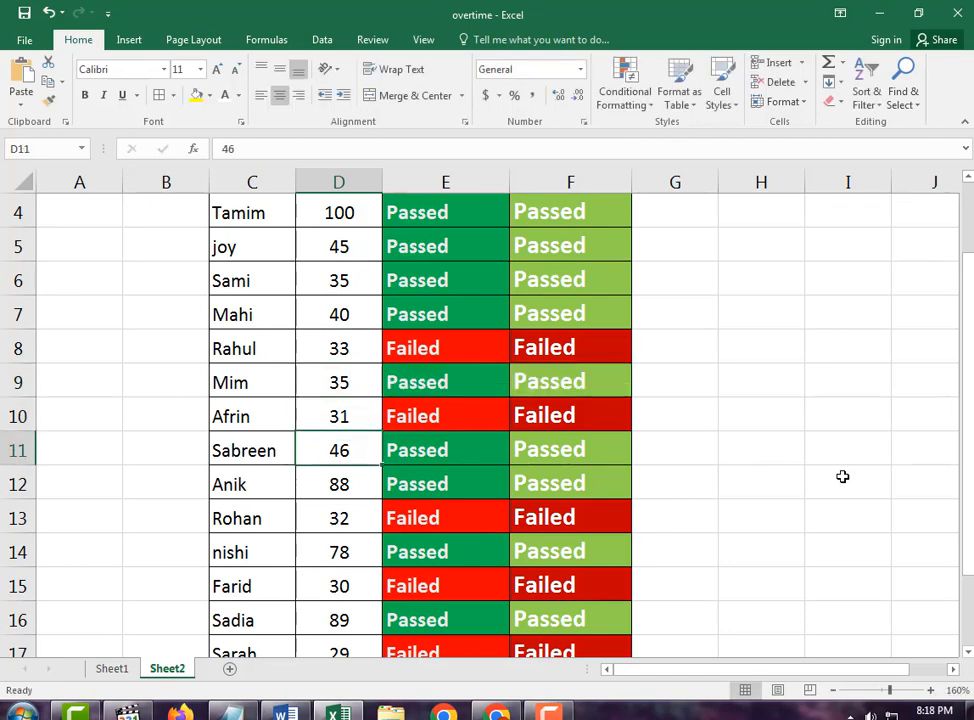
click(350, 242)
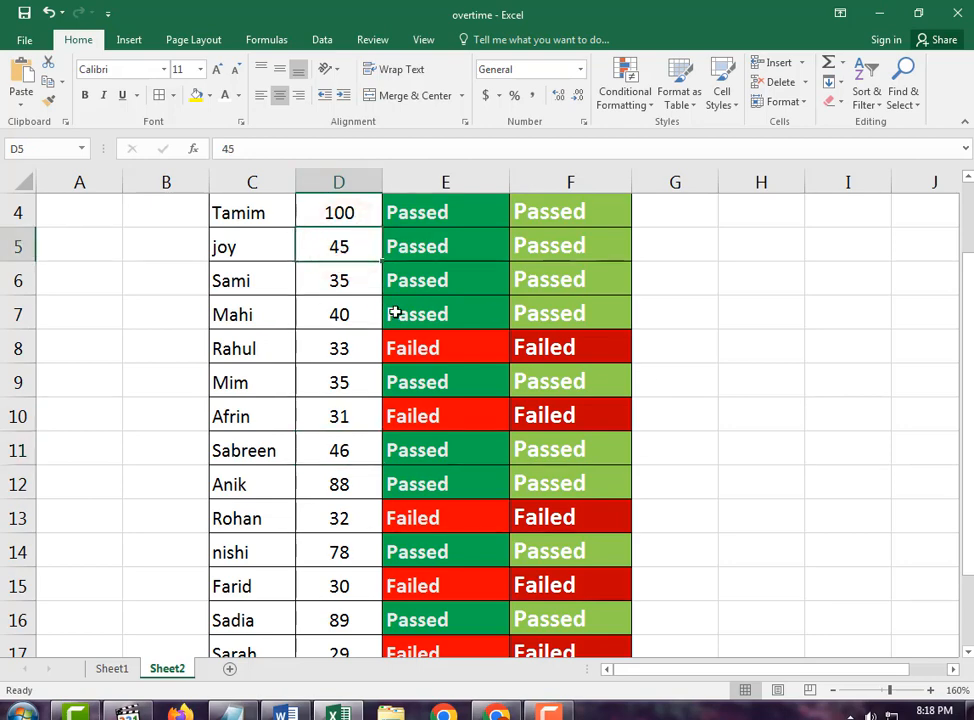
text(90)
key(Return)
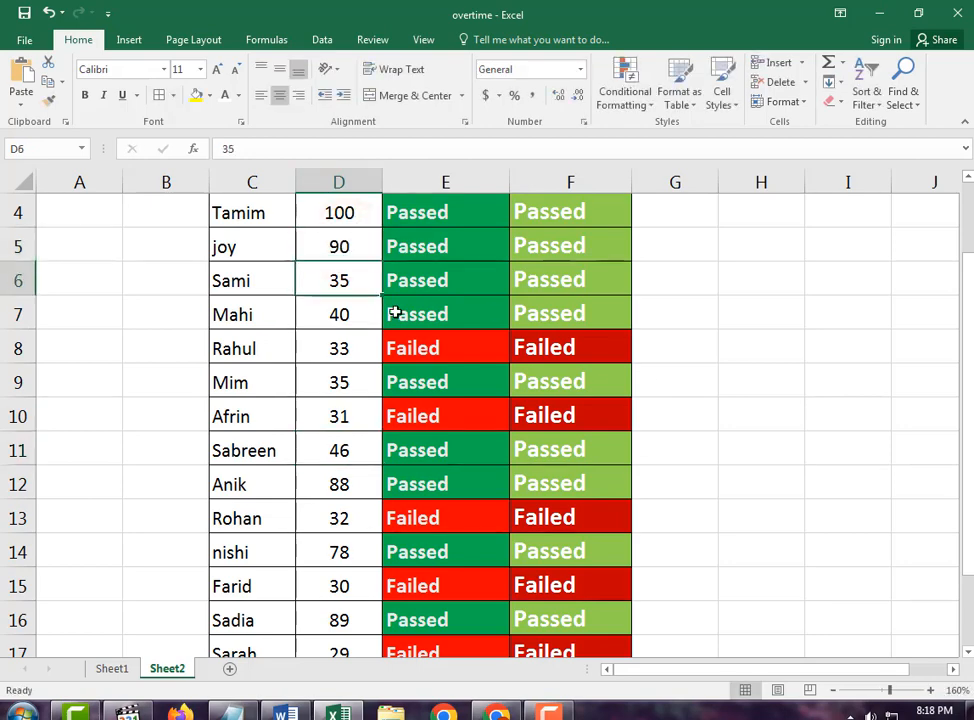
Change the mark in cell D4 to 81 to test the result columns on the first student row.
key(Up)
key(Up)
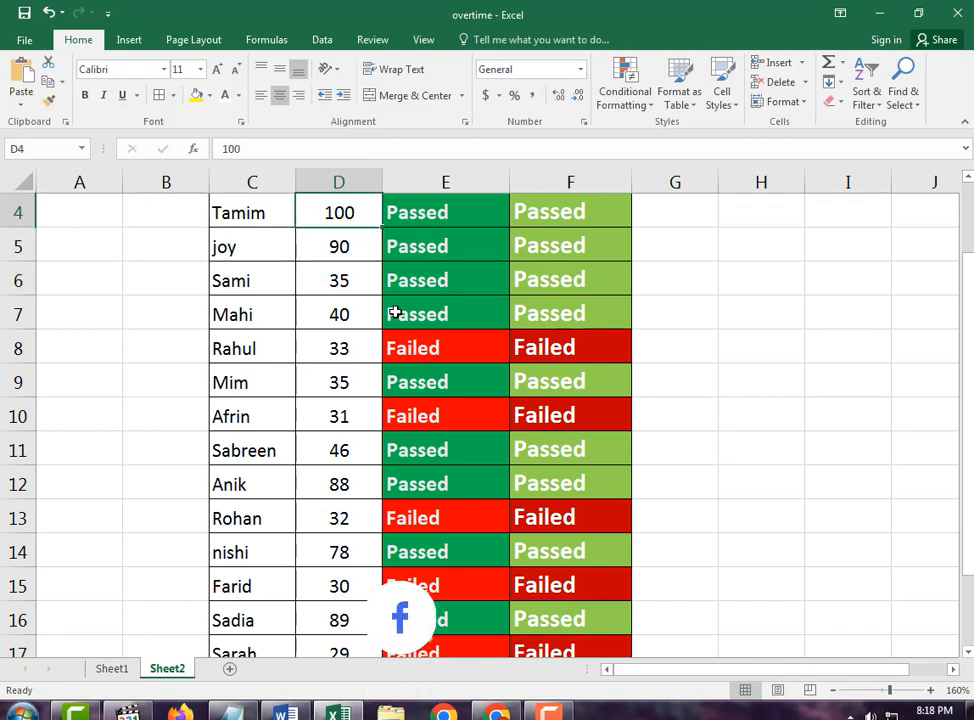
text(81)
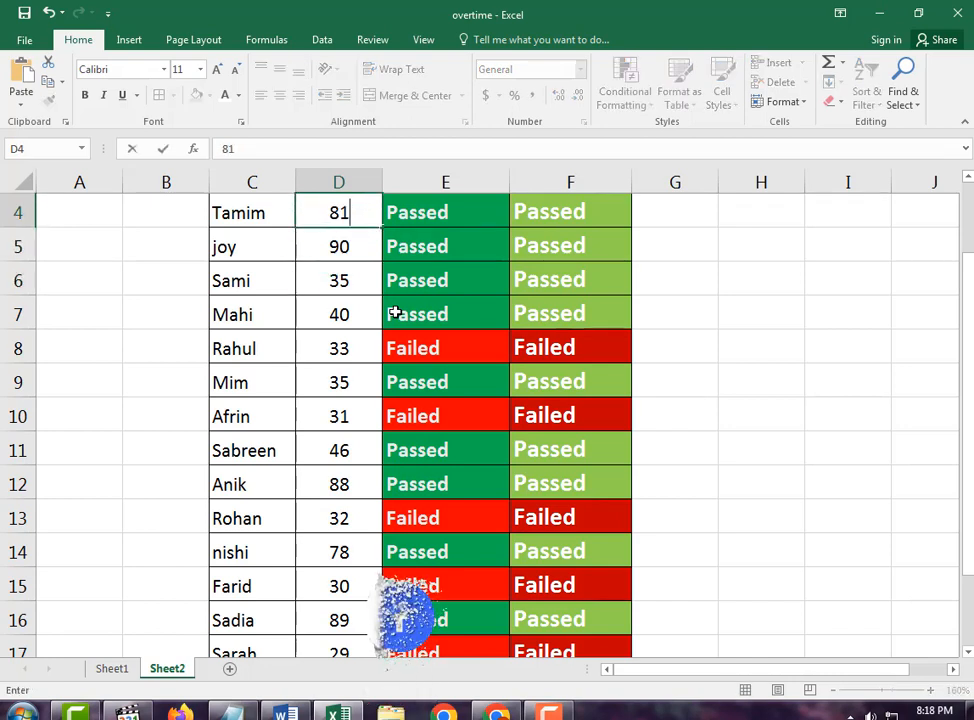
key(Return)
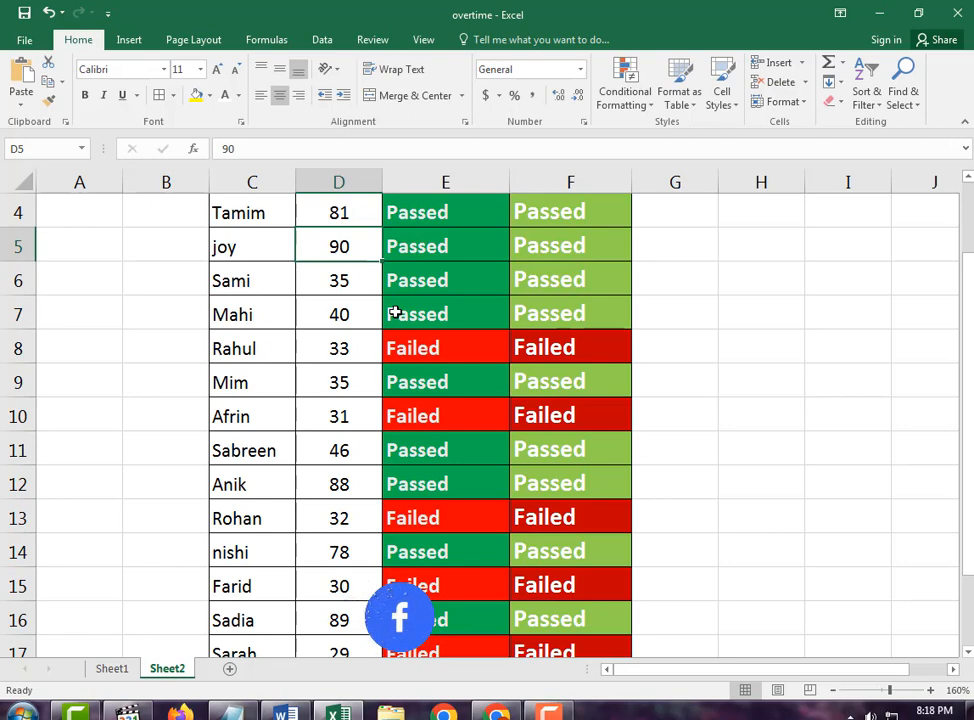
Set the mark in cell D4 to 21 to test the result and colouring with a failing mark.
key(Up)
text(20)
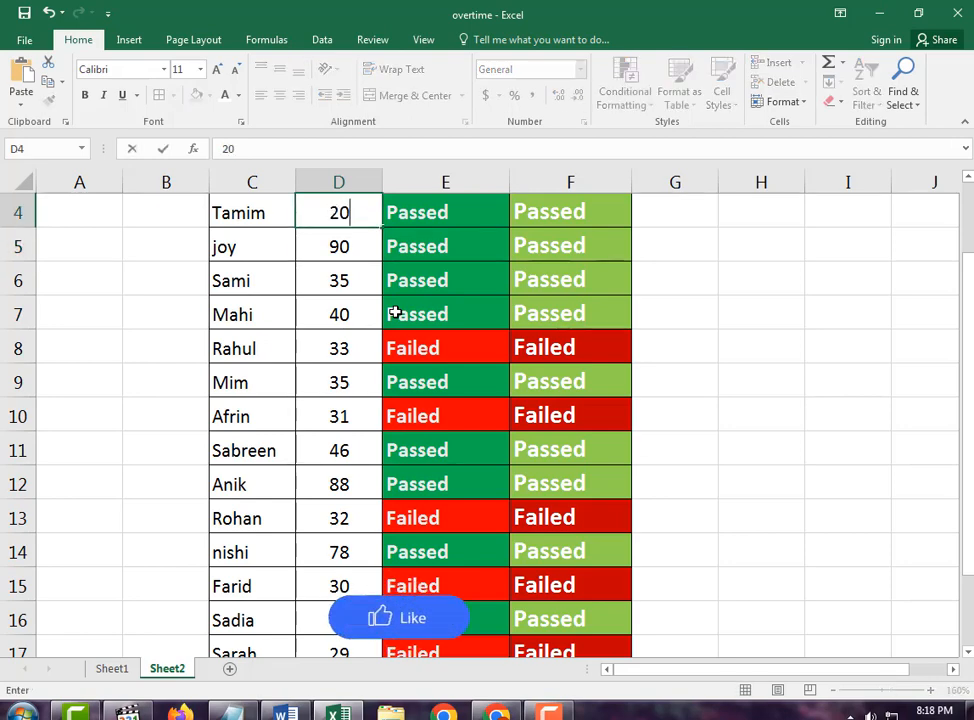
key(BackSpace)
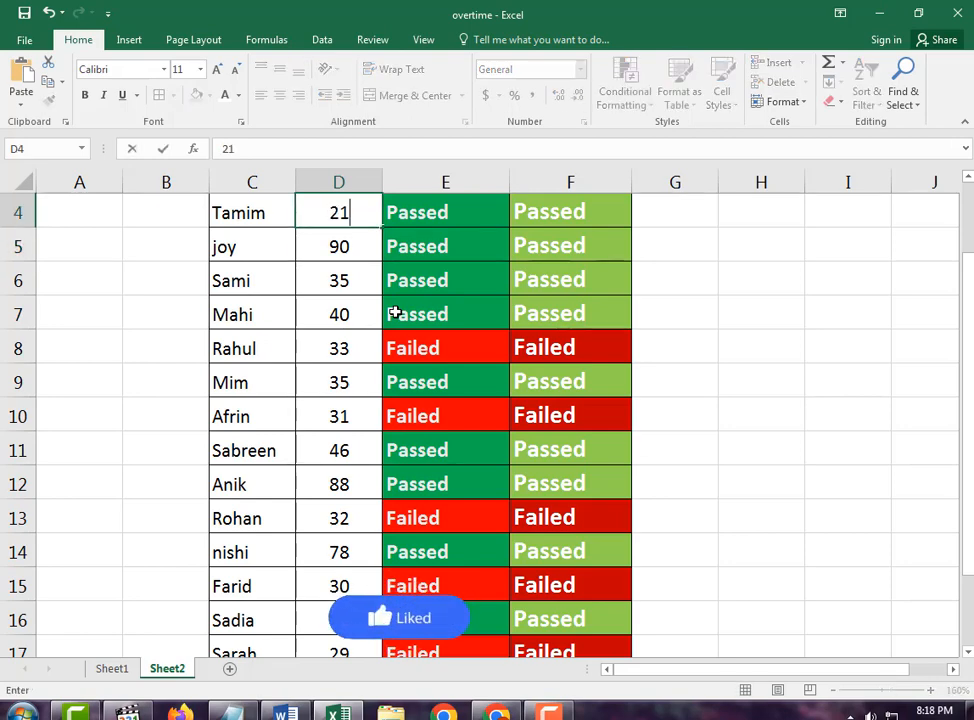
text(1)
key(Return)
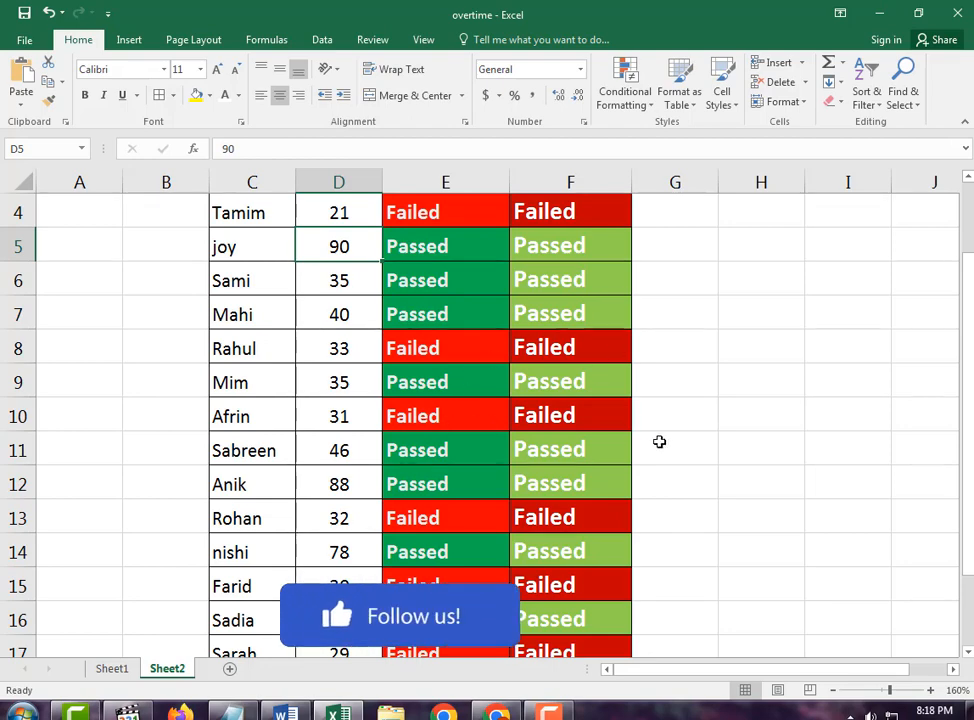